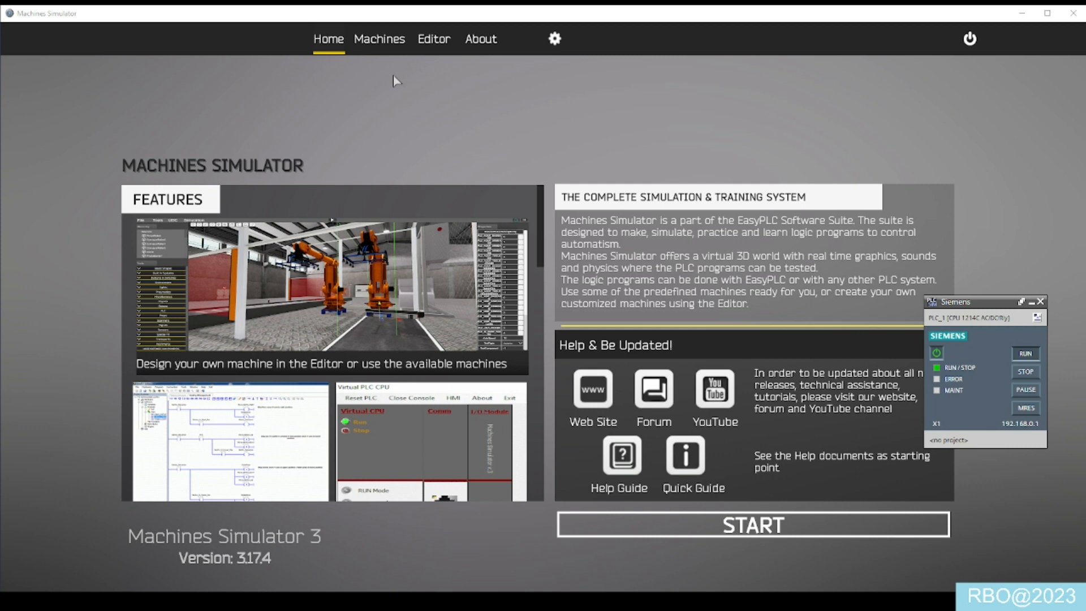
- Start the 15 Tank Level machine from the machine collection and maximize the simulator window
click(377, 39)
scroll(695, 213, down, 5)
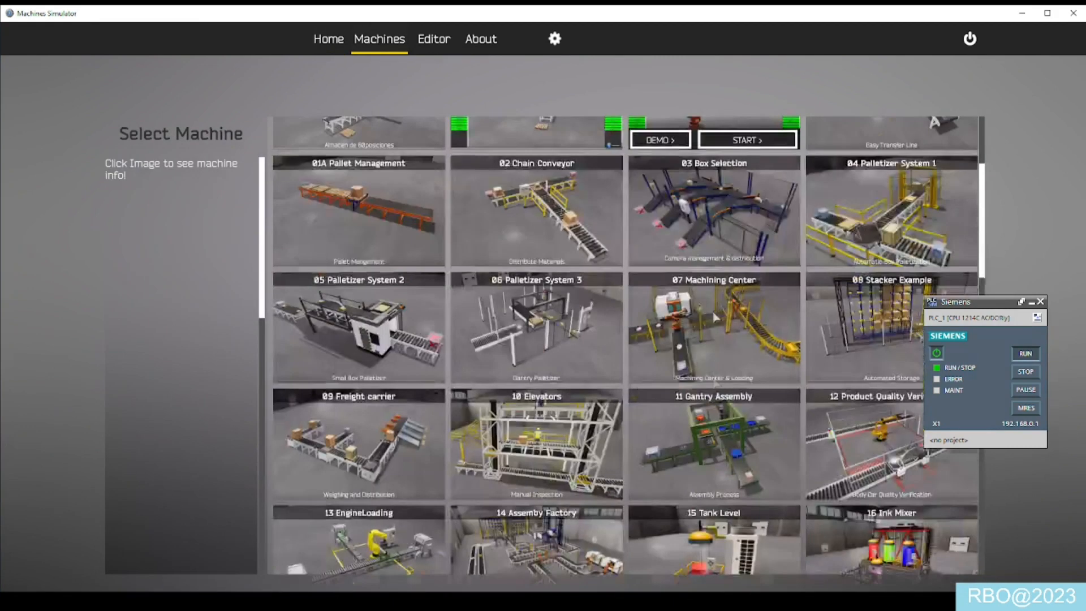
scroll(715, 317, down, 3)
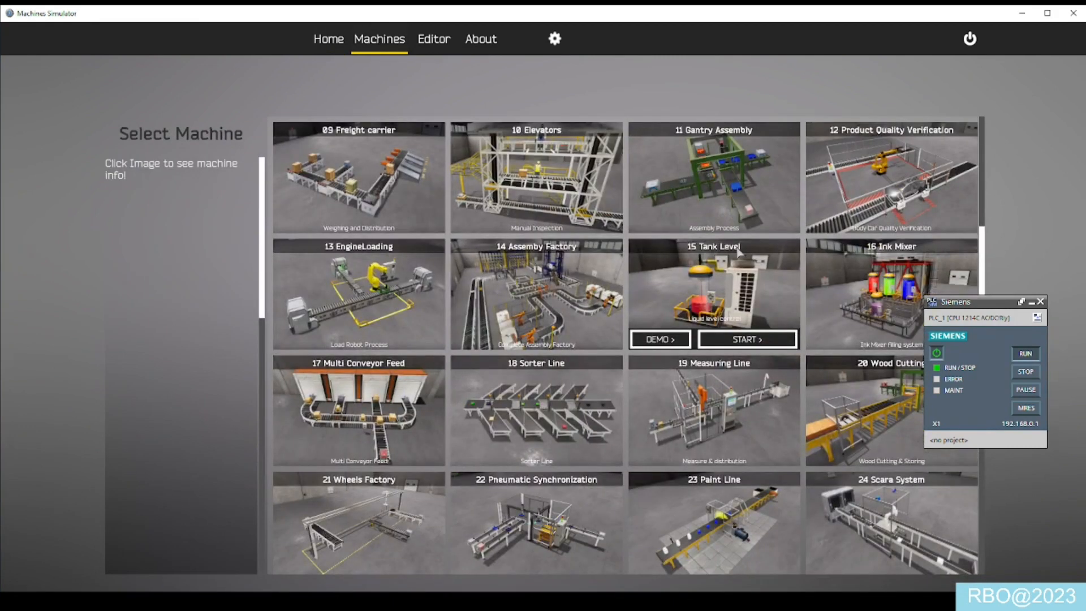
click(747, 340)
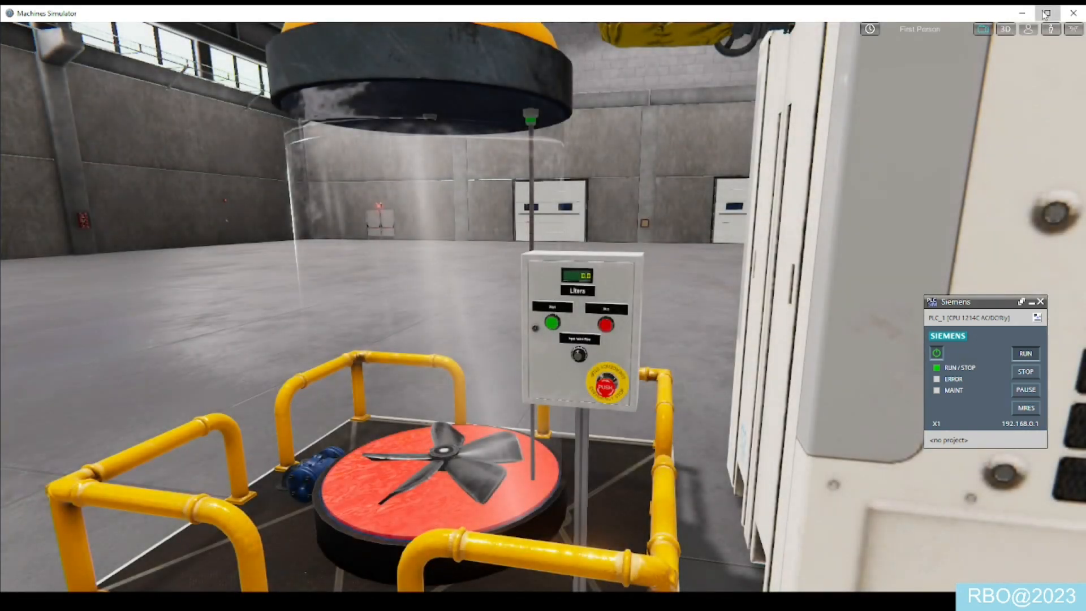
click(1048, 14)
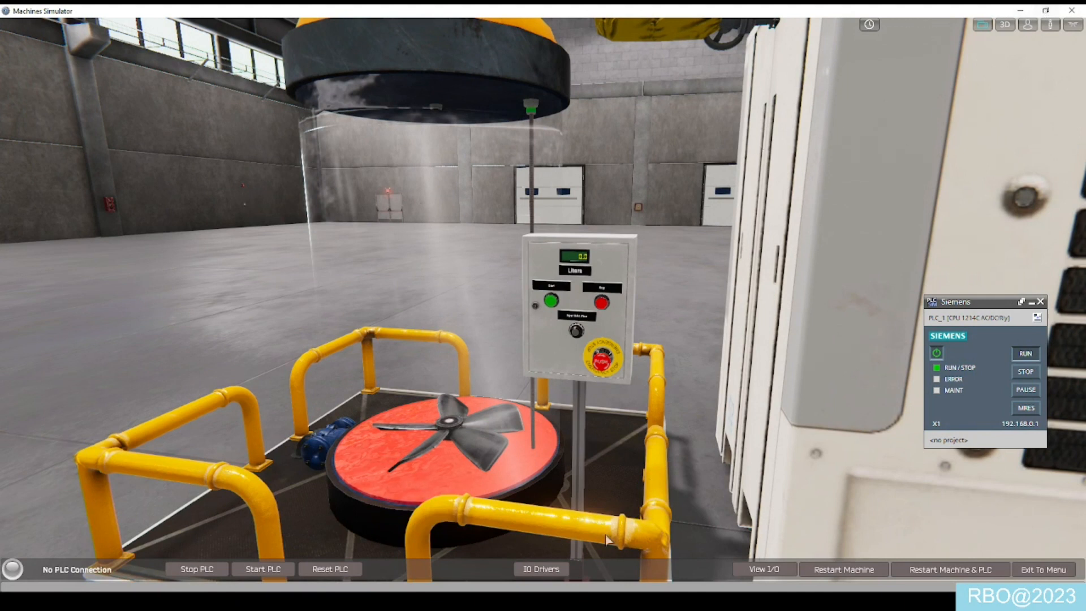
- Show the machine's I/O signals, with the analog outputs and analog inputs displayed
click(761, 572)
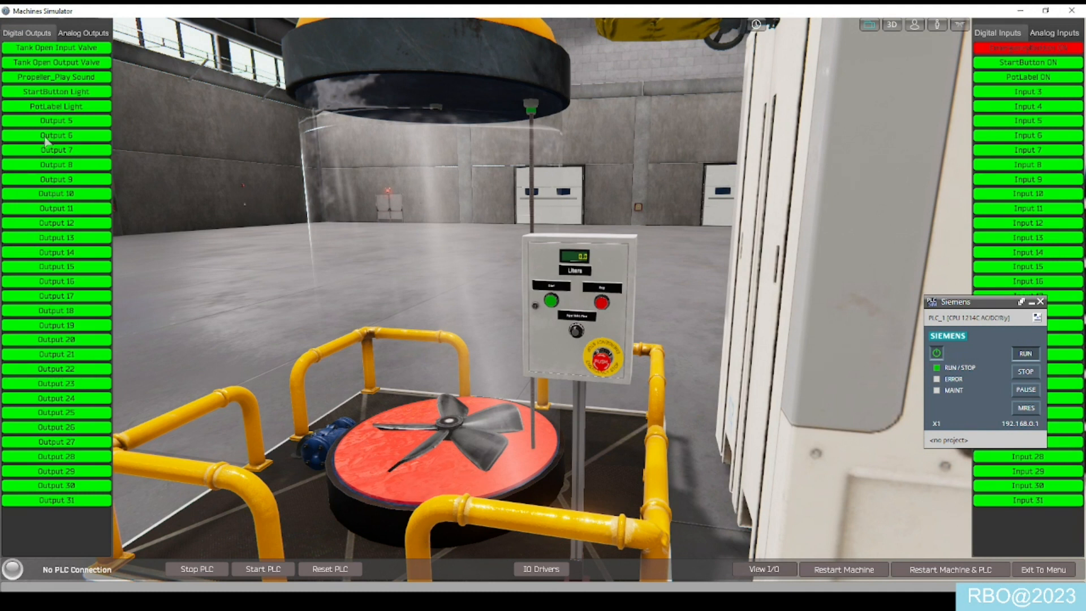
click(94, 34)
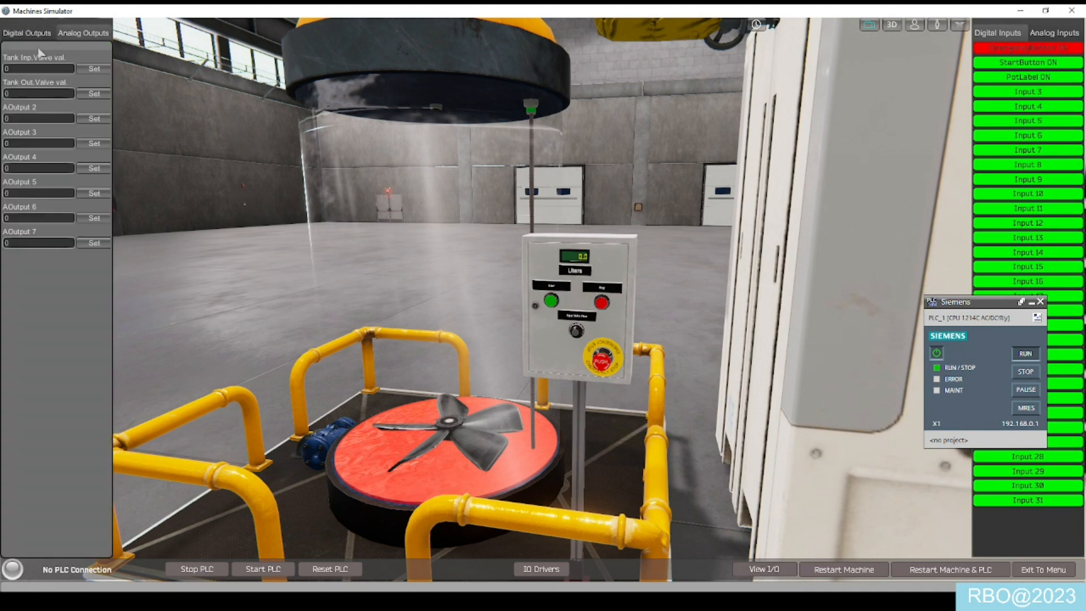
click(1067, 35)
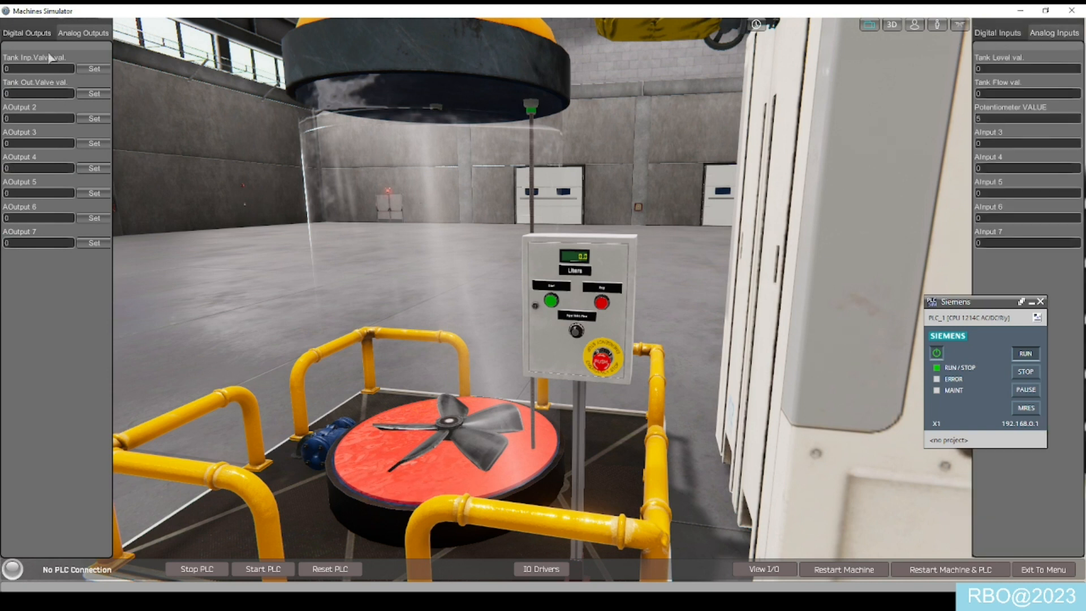
click(38, 35)
click(90, 35)
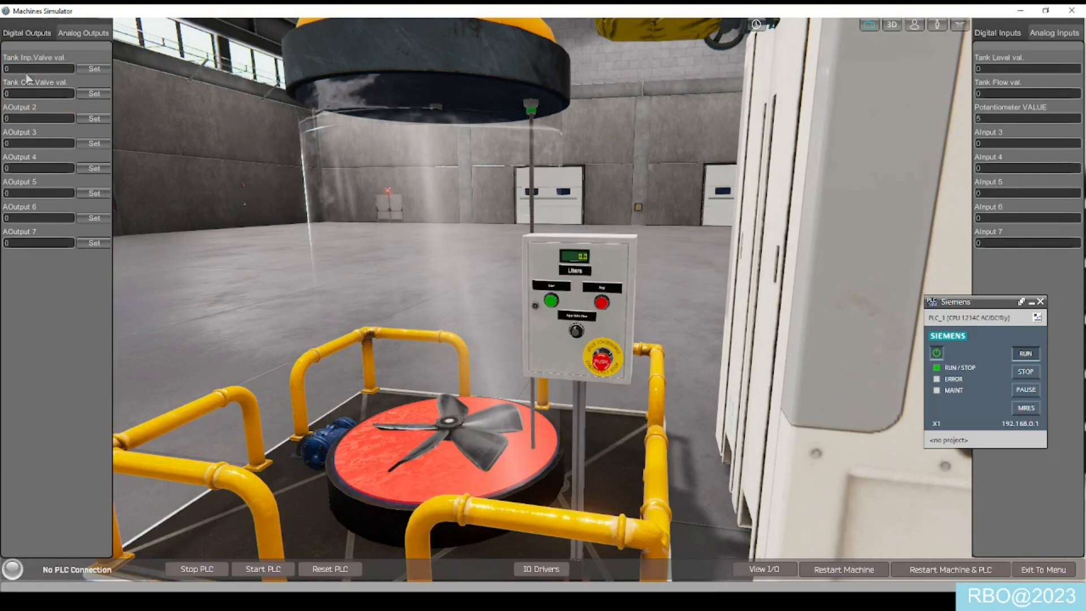
- Test the tank filling by setting the Tank Inp.Valve value to 5 and reducing it to 1
click(20, 69)
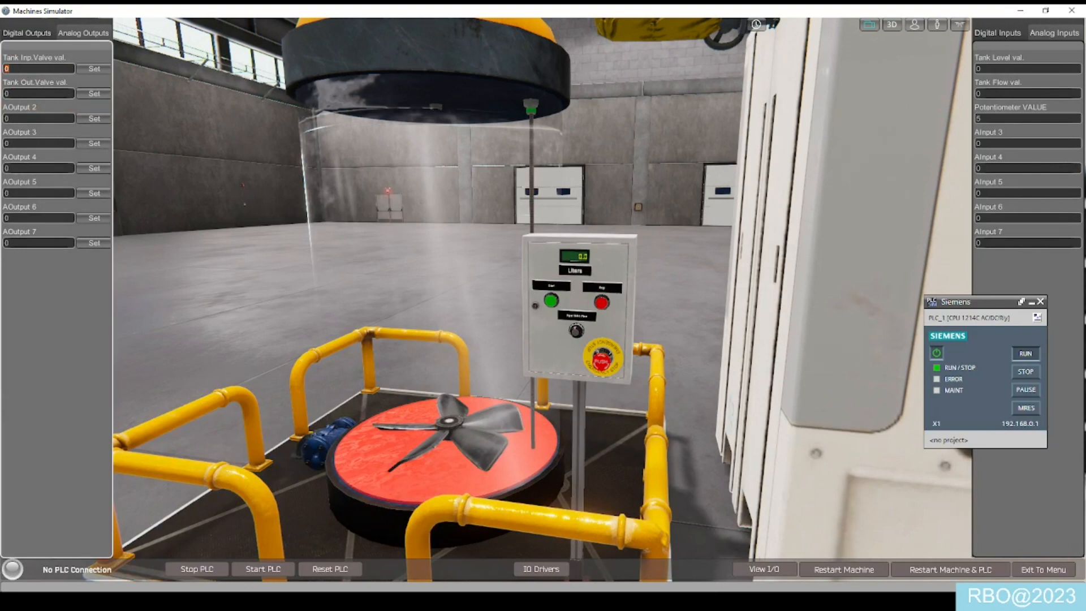
text(5)
click(94, 68)
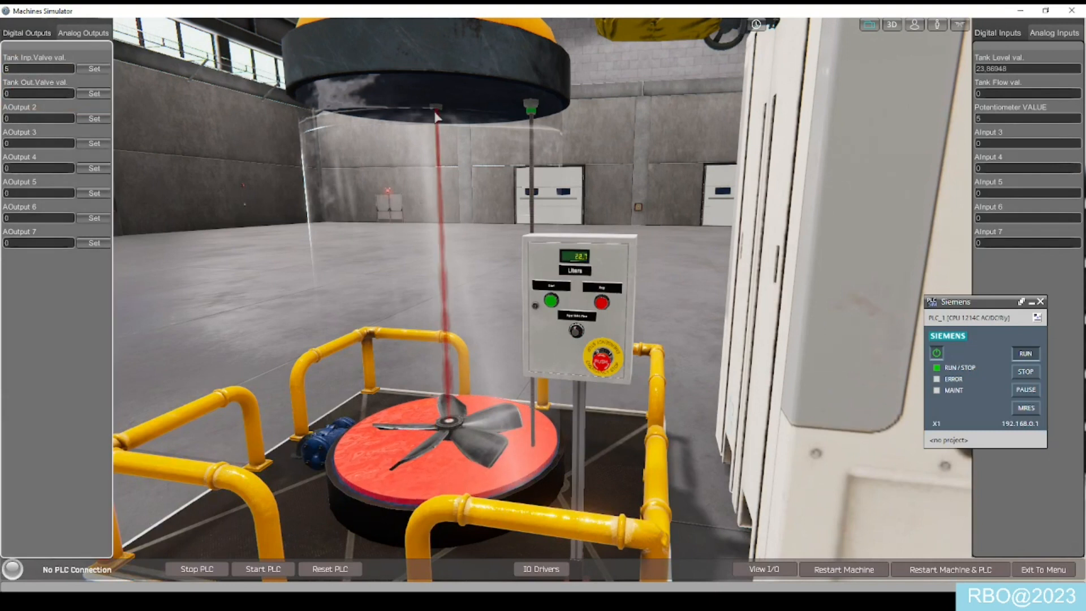
double_click(35, 69)
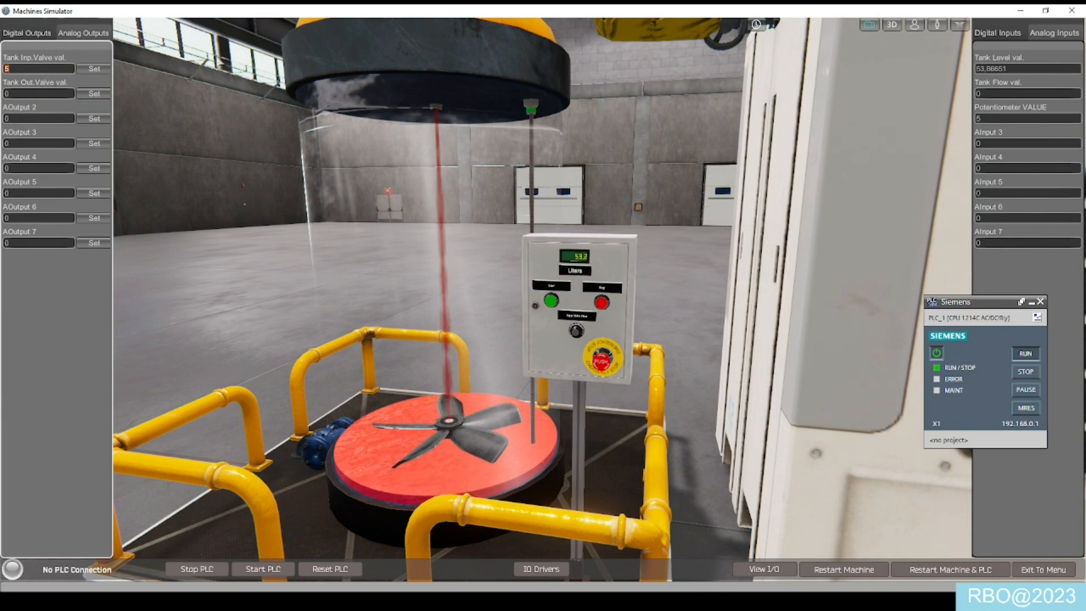
text(1)
click(100, 68)
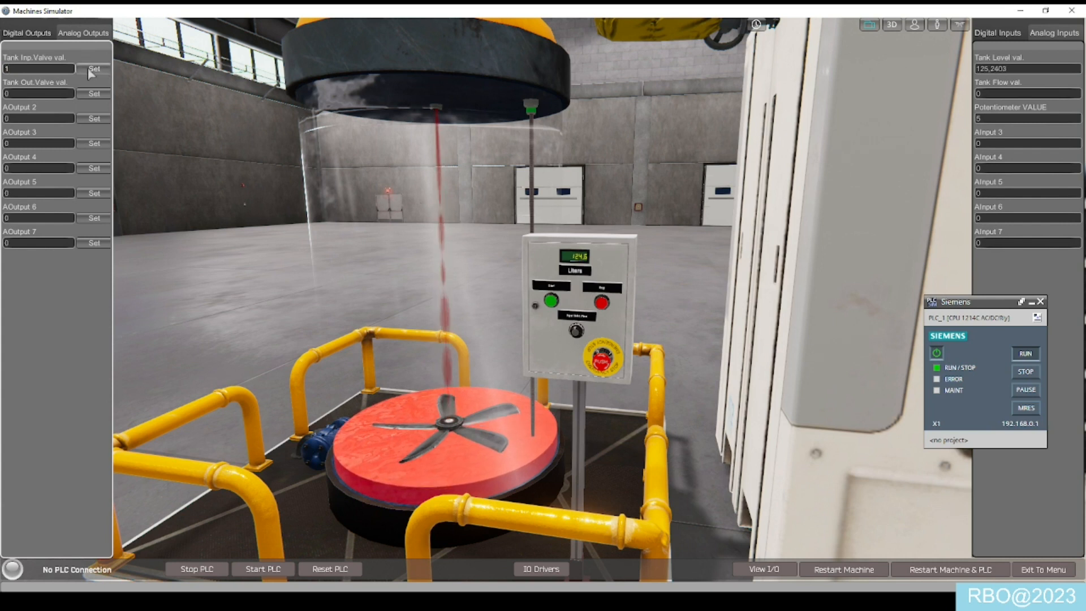
- Raise the Tank Inp.Valve value to 10 and then to 100
click(45, 69)
text(0)
click(95, 69)
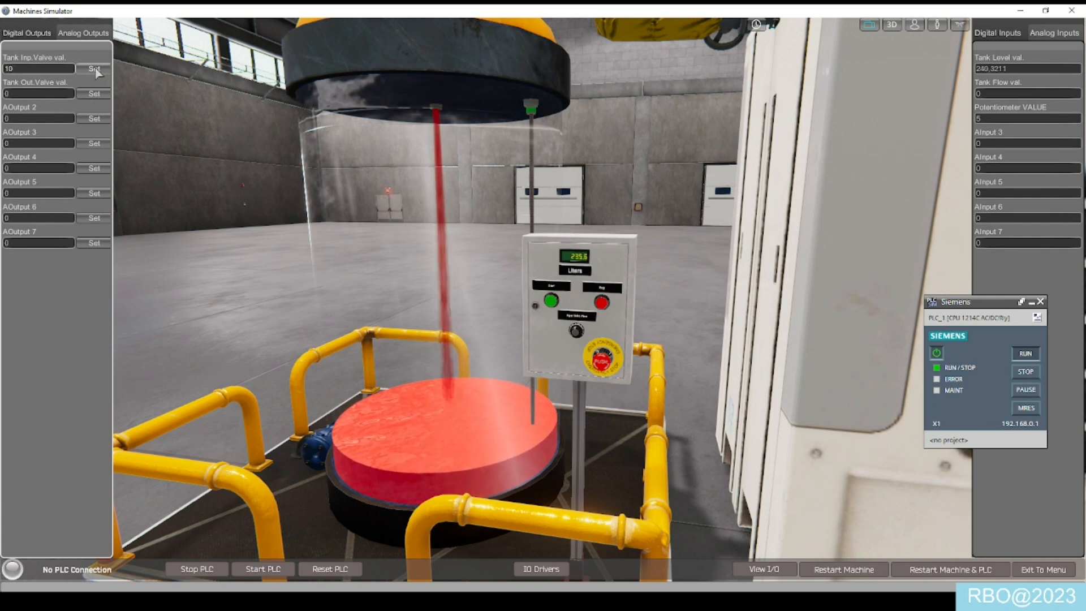
click(50, 69)
text(0)
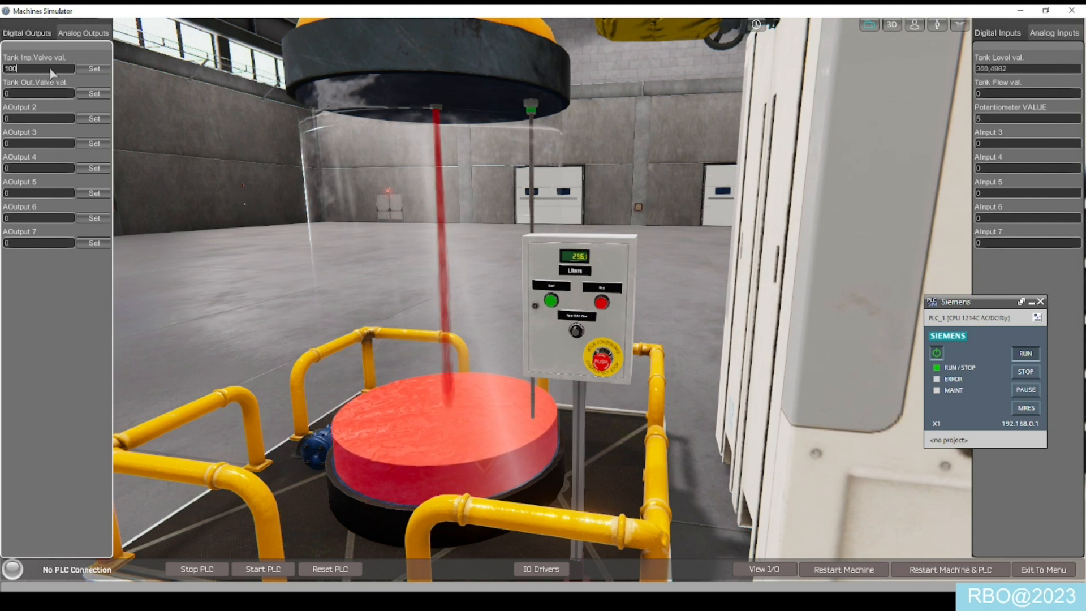
click(93, 70)
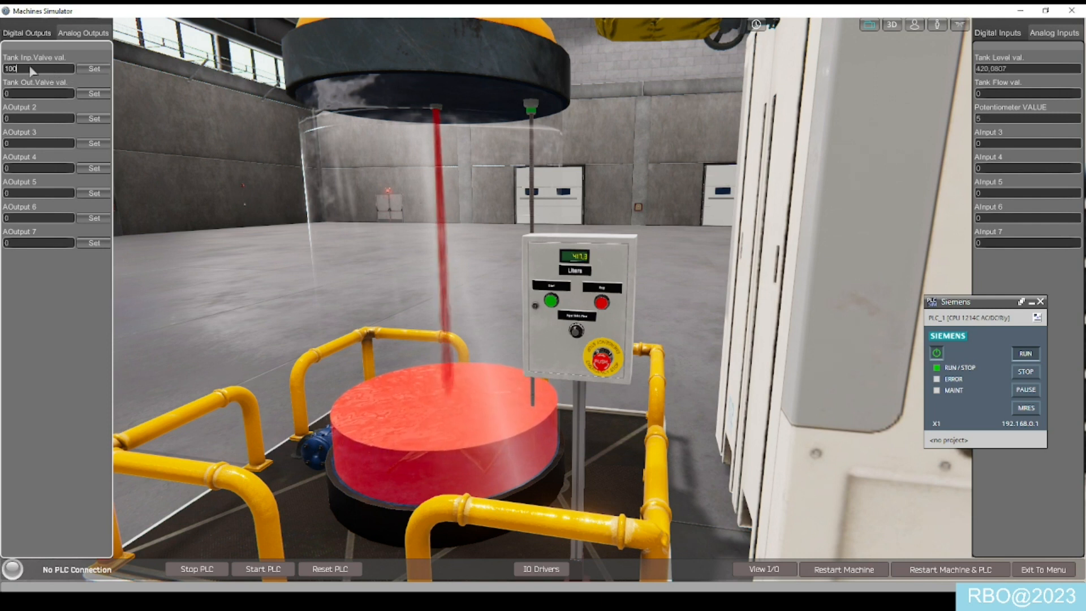
- Lower the Tank Inp.Valve value in stages to 0.95, 0.75 and 0.55
key(BackSpace)
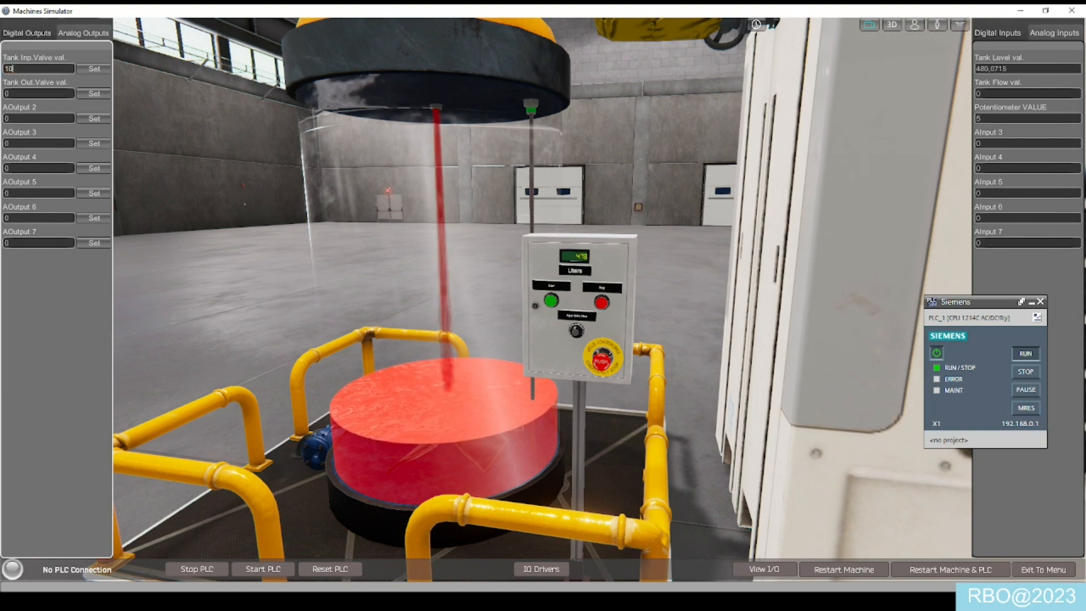
double_click(5, 68)
text(0.95)
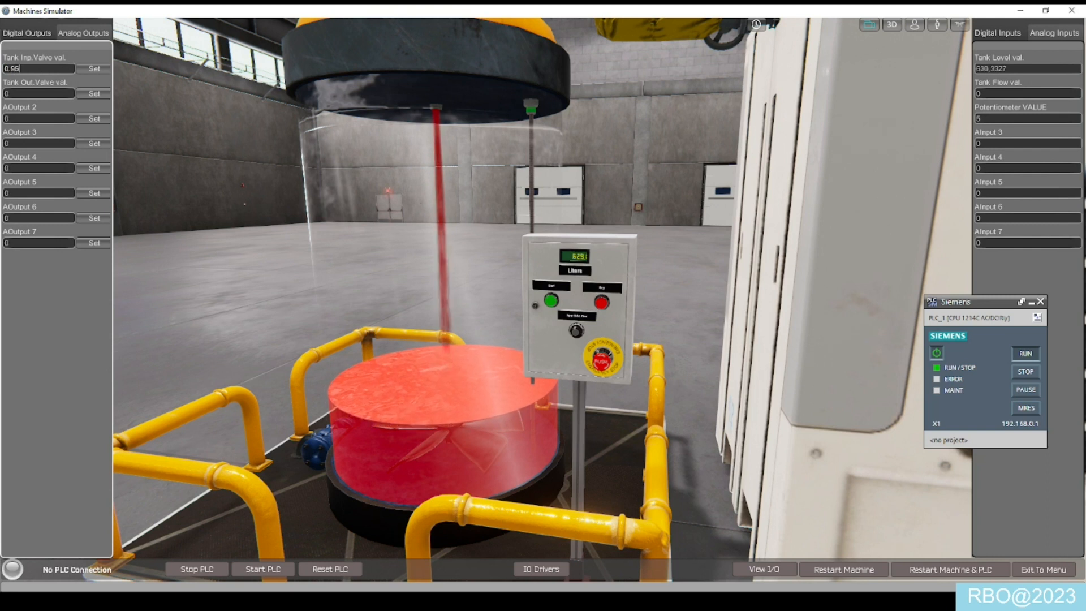
click(97, 68)
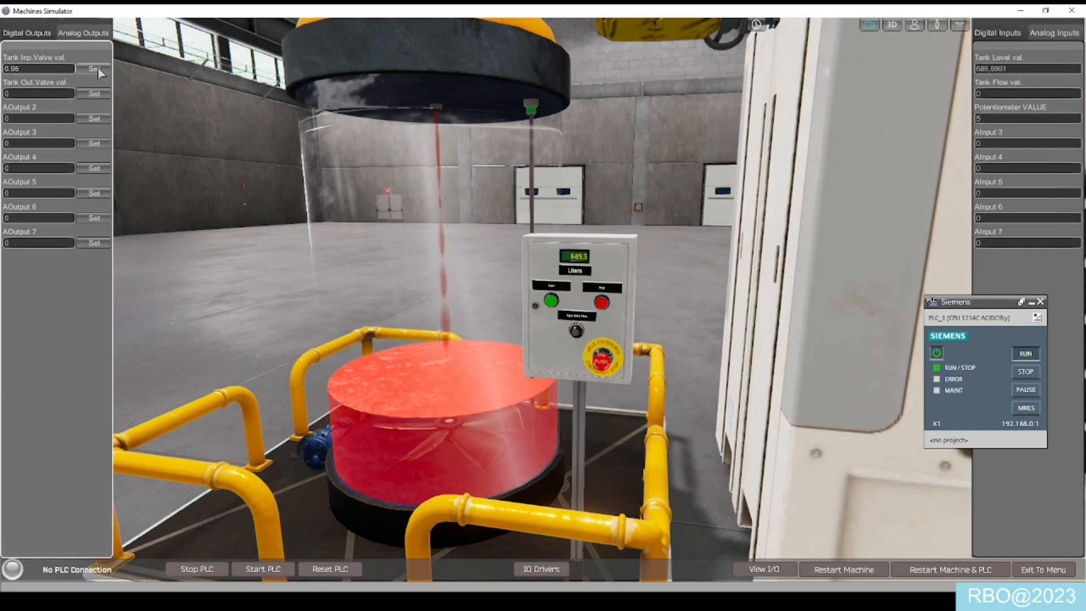
drag(12, 70, 40, 73)
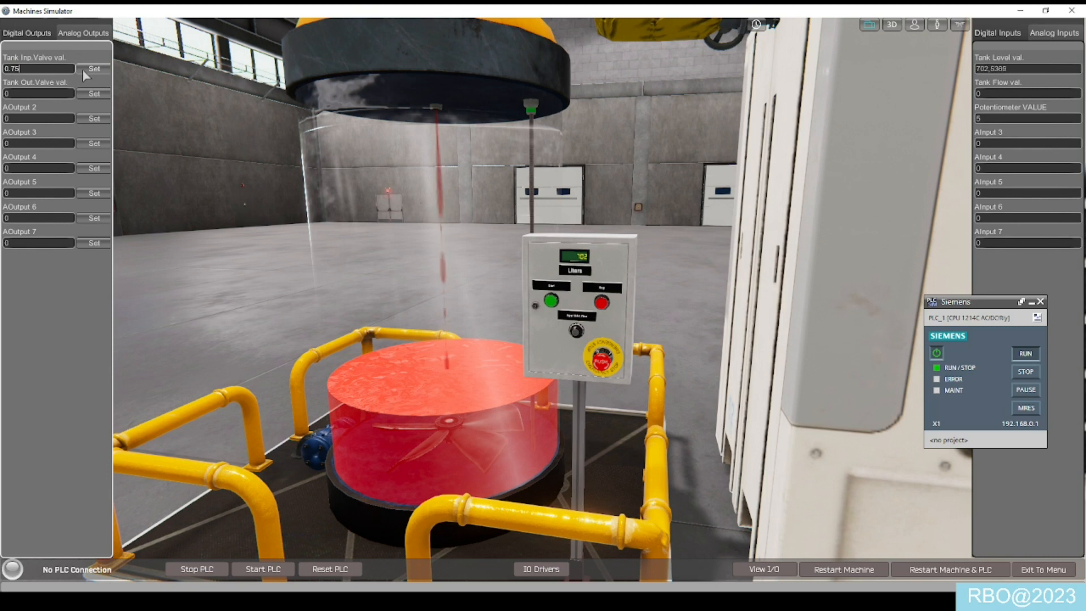
drag(9, 70, 33, 68)
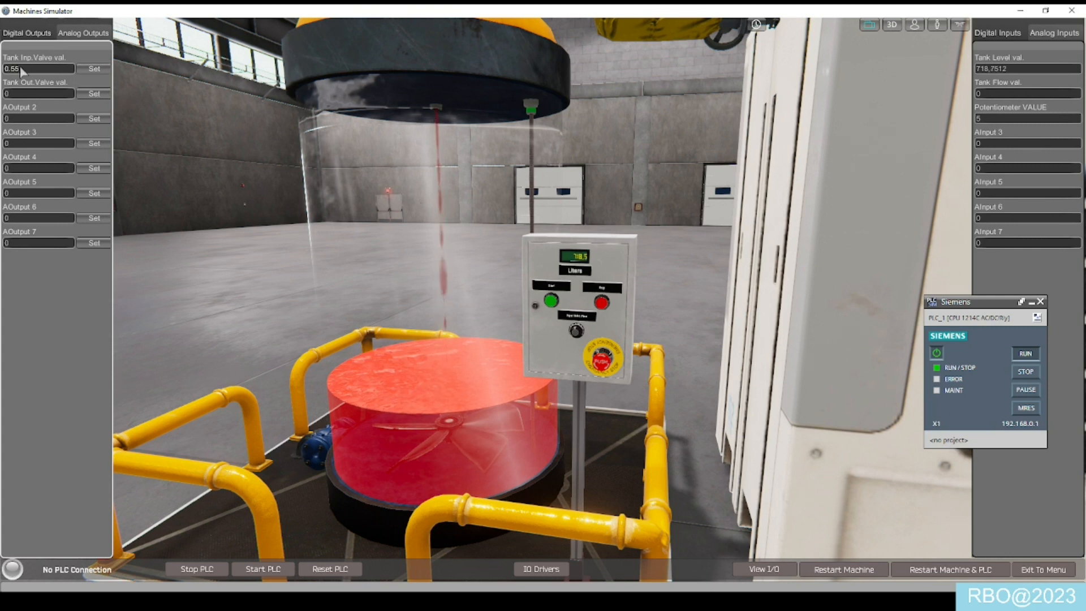
drag(11, 70, 47, 73)
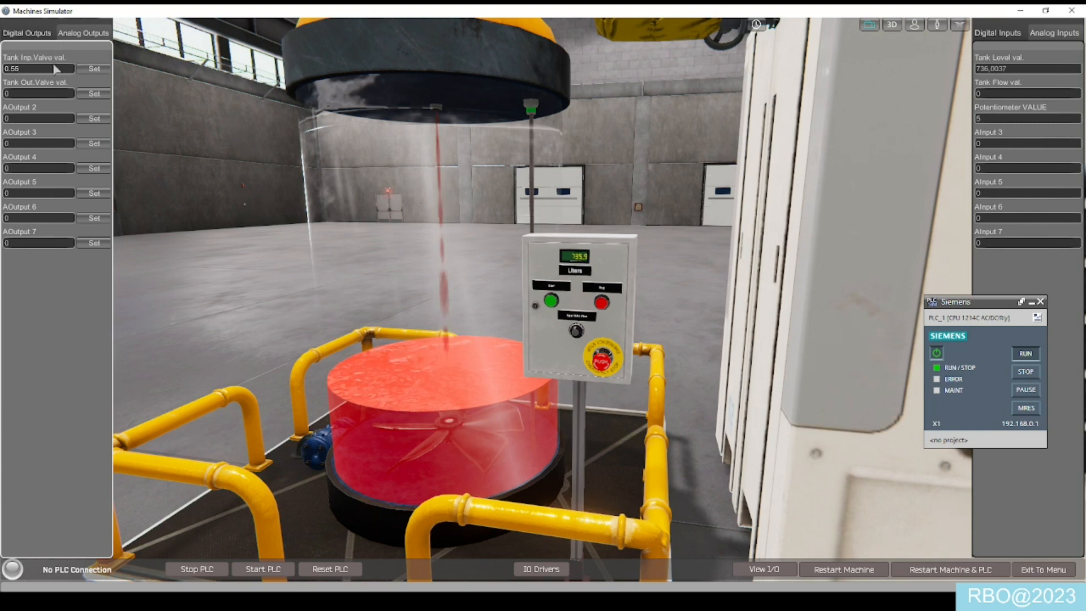
- Test the tank draining by setting the Tank Out.Valve value to 10 and returning it to 0
click(26, 94)
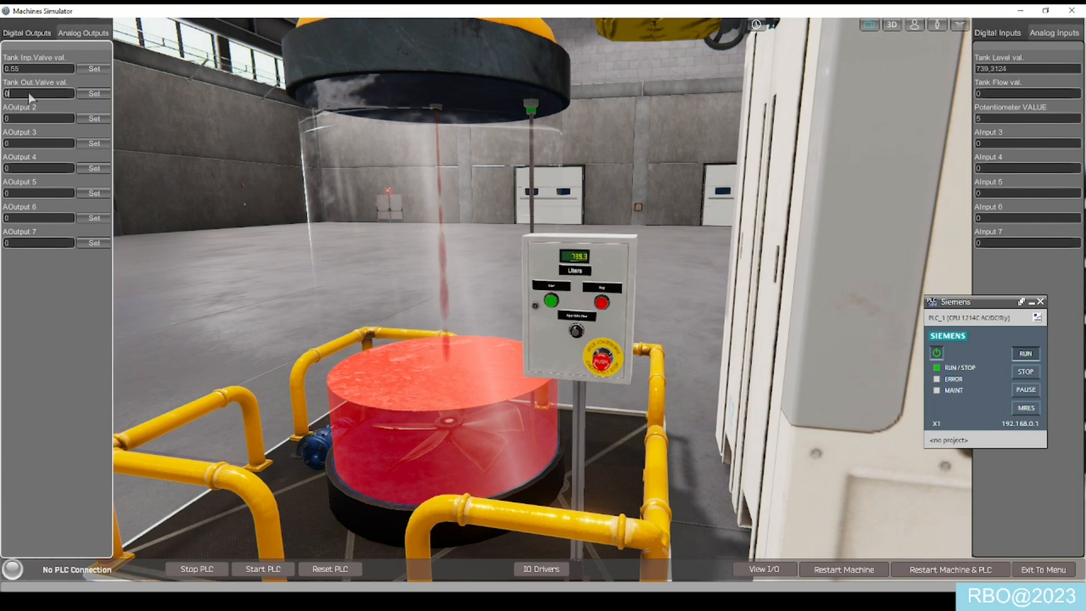
text(10)
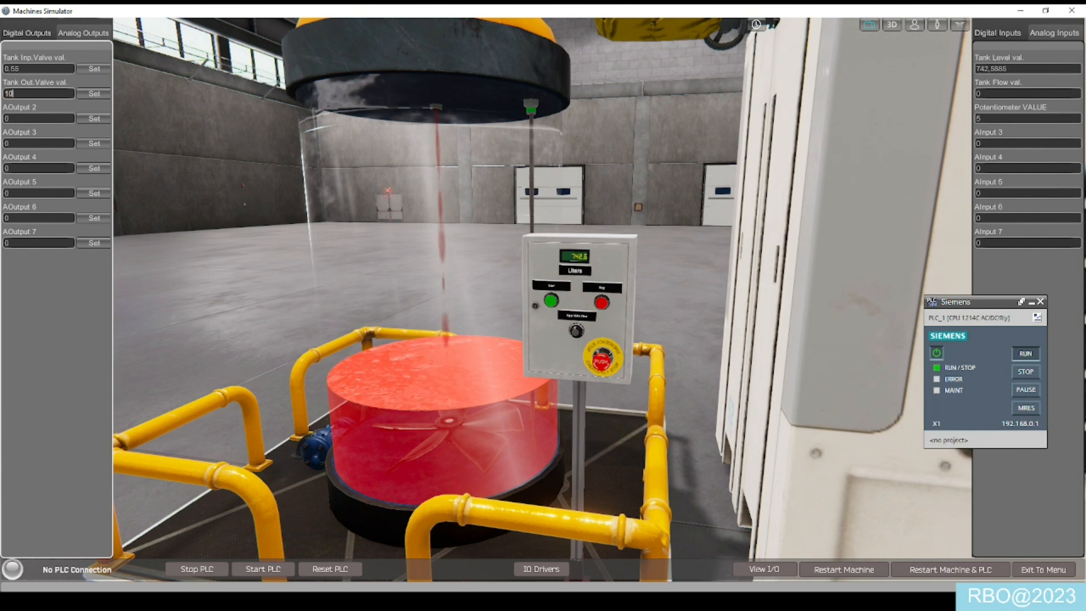
click(95, 93)
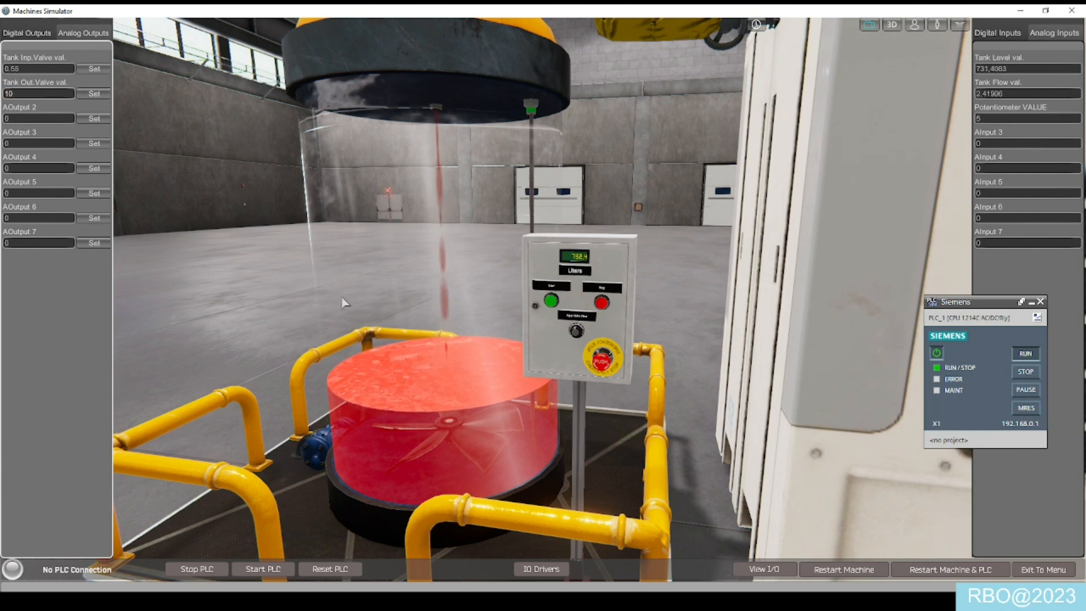
click(44, 92)
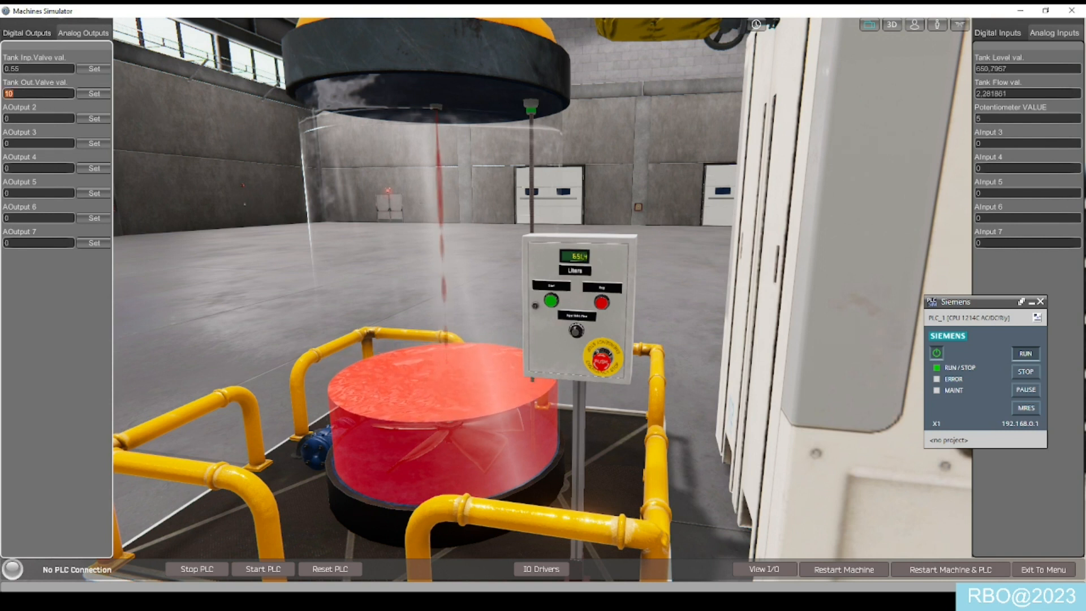
text(0)
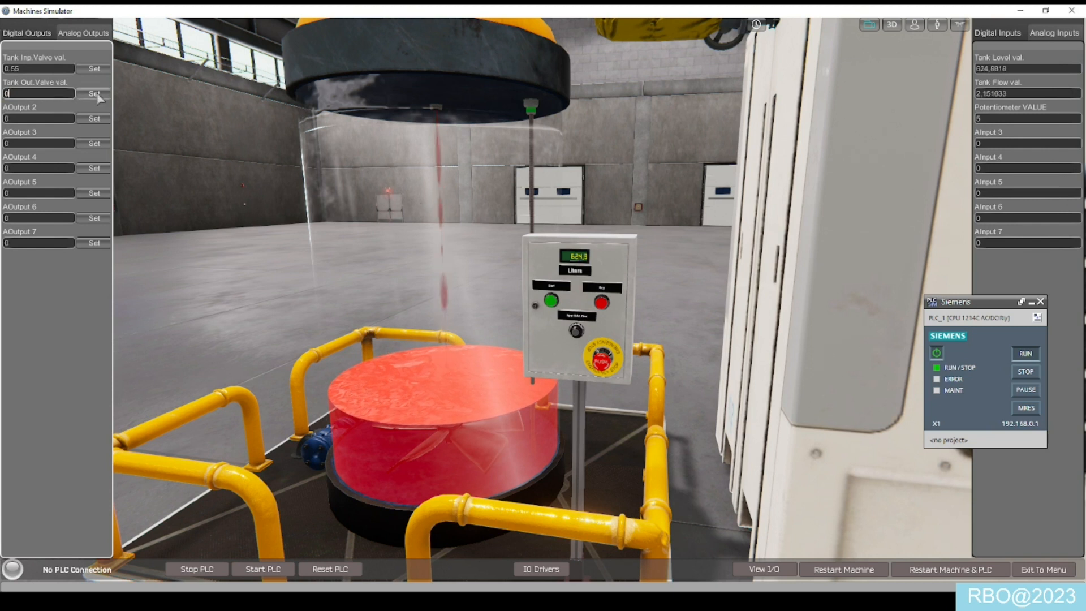
click(98, 94)
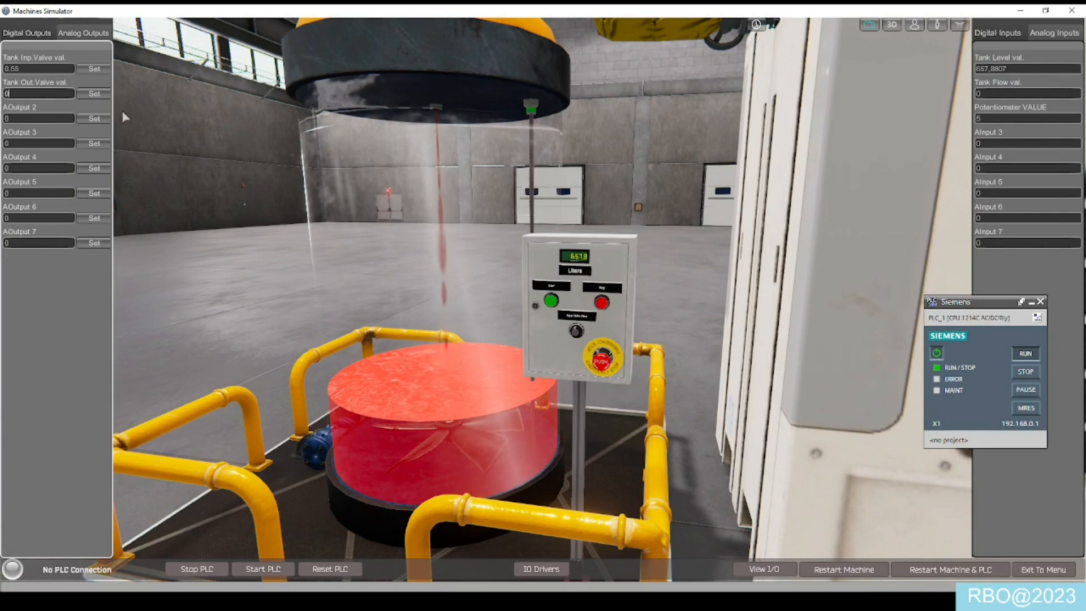
- Set the Tank Out.Valve value to 1, raise it to 10, and enter 1 again
click(9, 94)
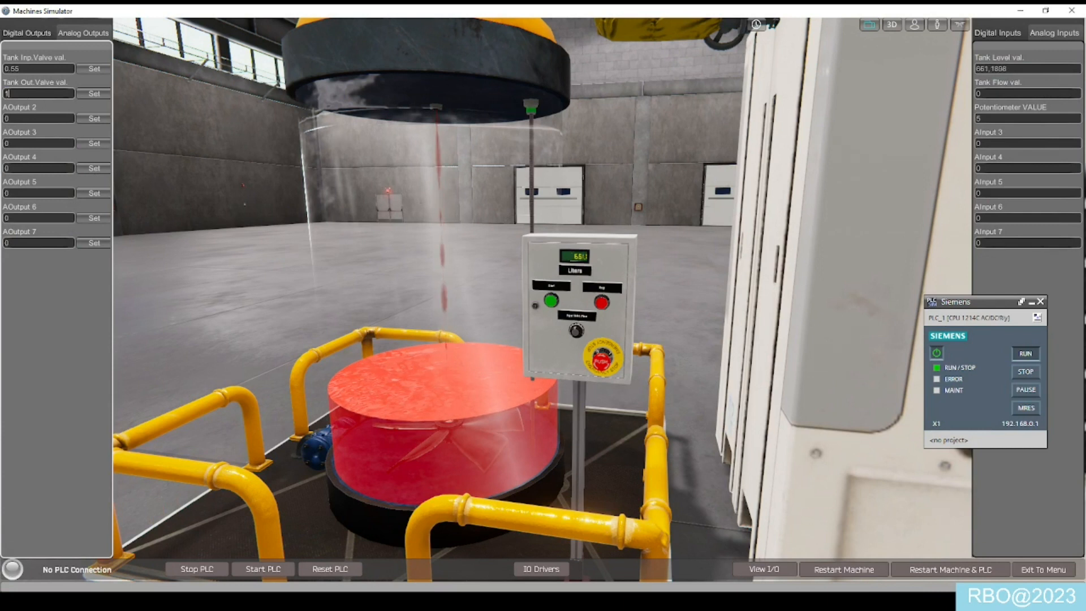
click(92, 94)
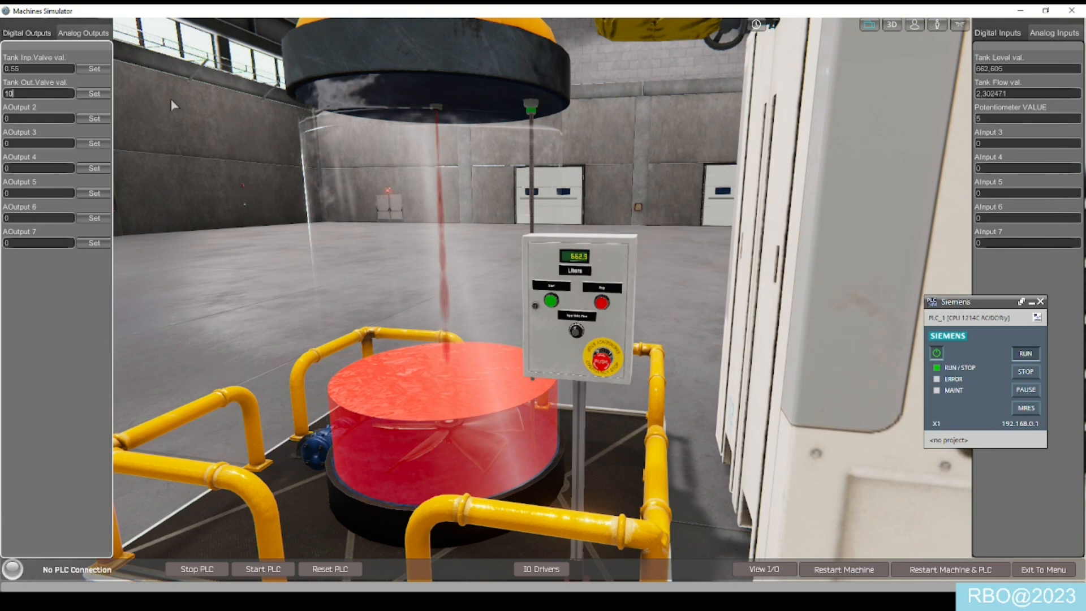
click(94, 93)
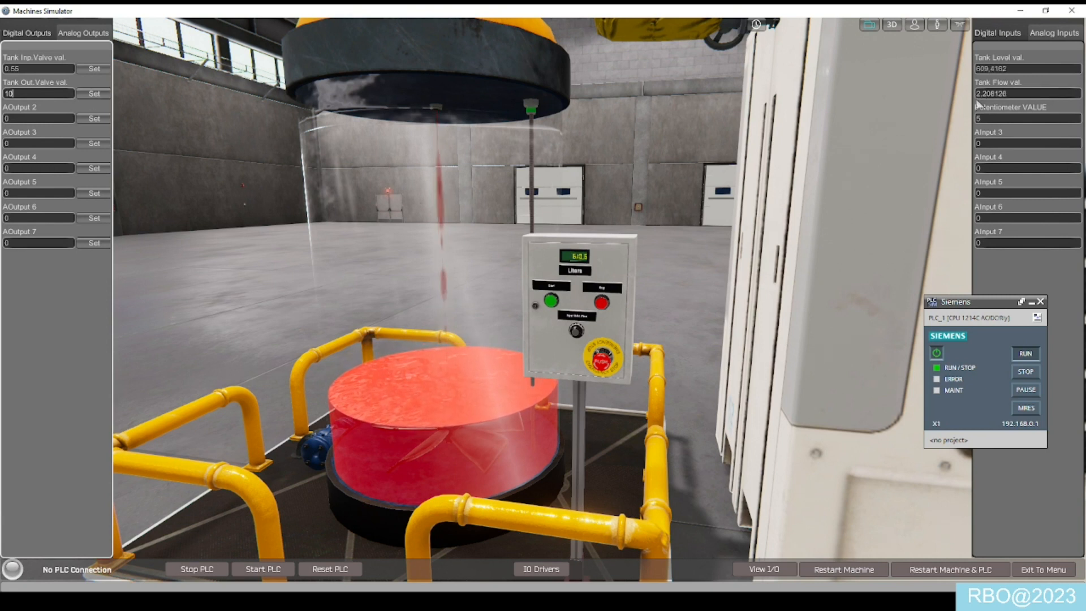
double_click(42, 94)
text(1)
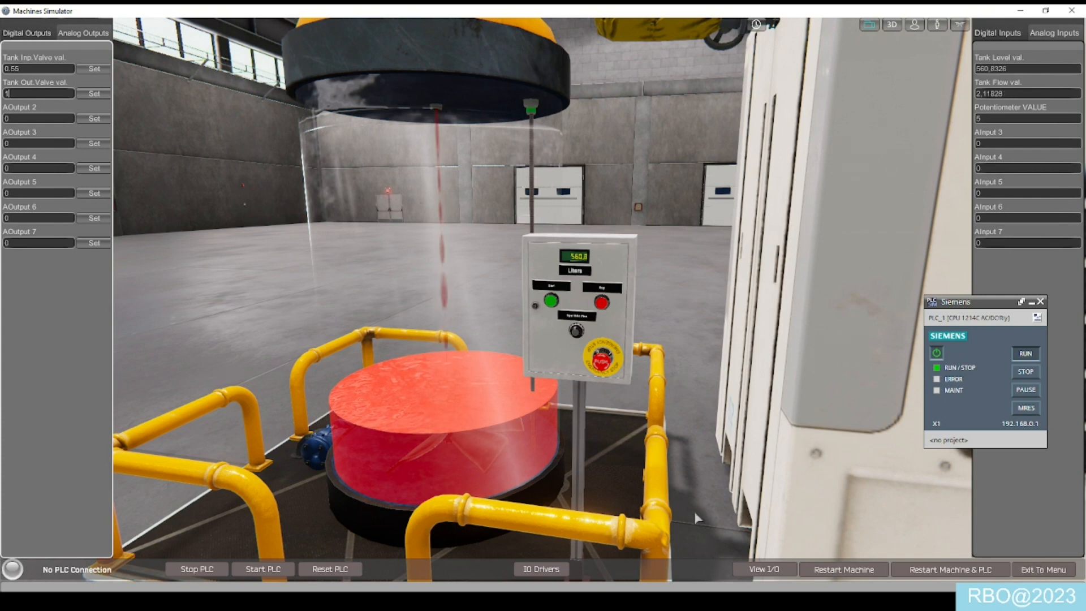
- Set both the Tank Inp.Valve and Tank Out.Valve values to 0 and restart the machine
drag(32, 71, 4, 91)
text(0)
click(97, 70)
text(0)
click(101, 96)
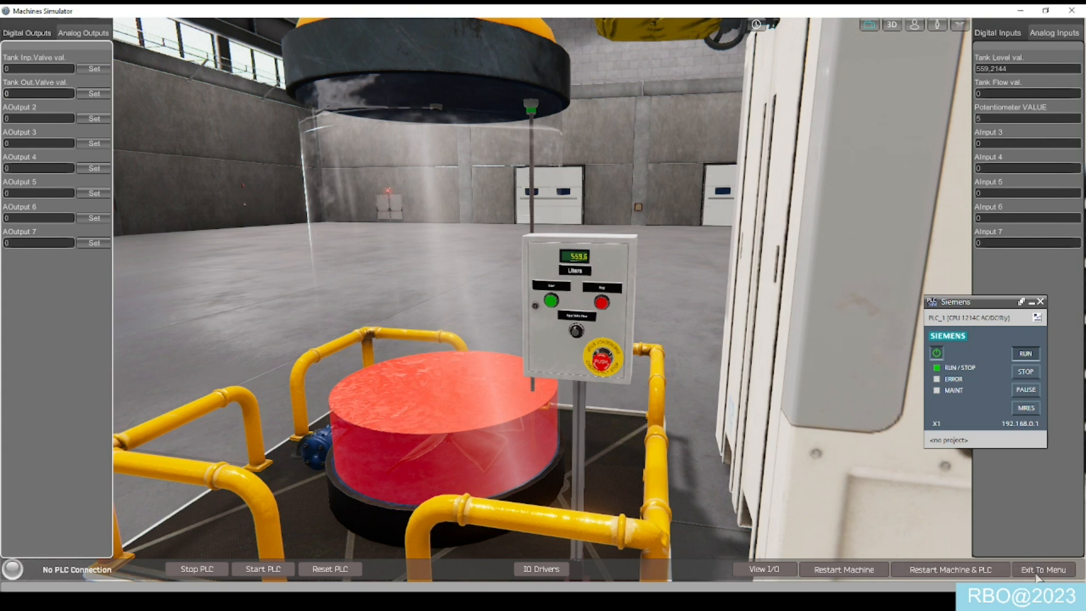
click(865, 573)
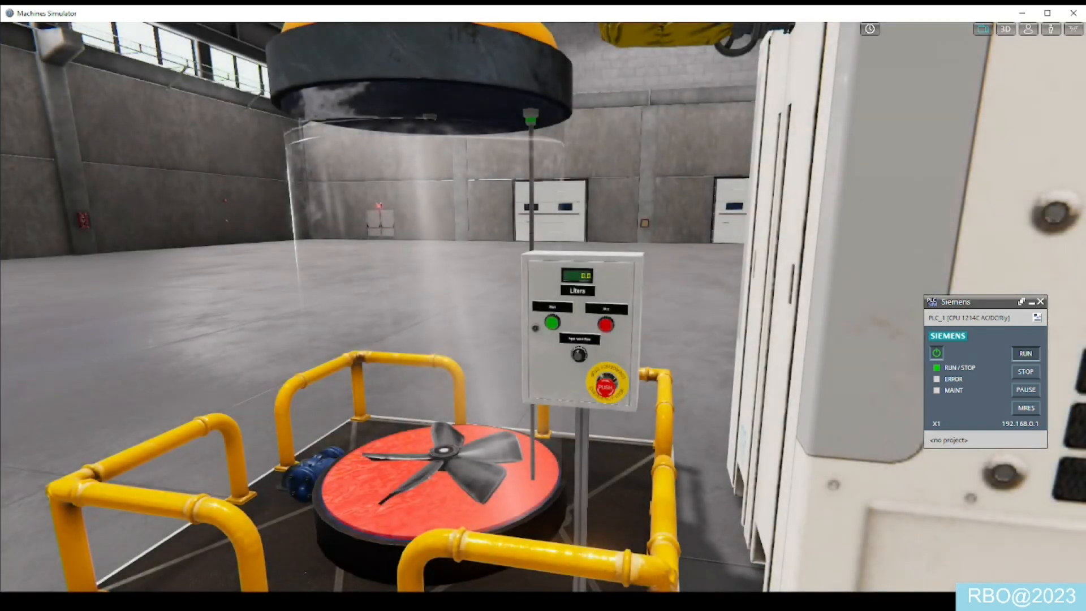
- Switch to TIA Portal and review the attributes of data block AI [DB1], including optimized block access and OPC UA accessibility
click(386, 602)
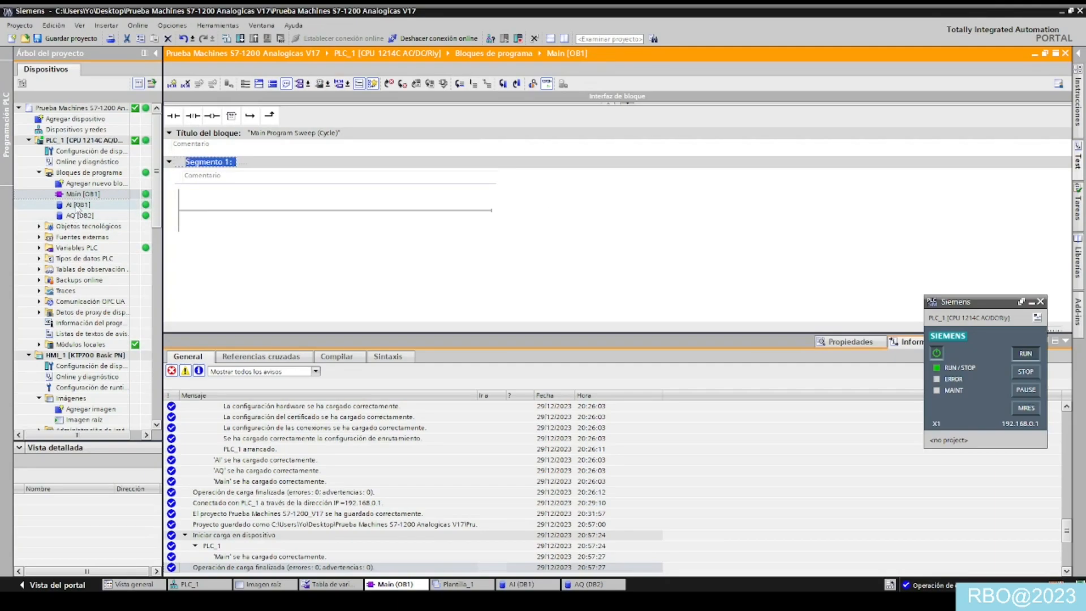
right_click(120, 214)
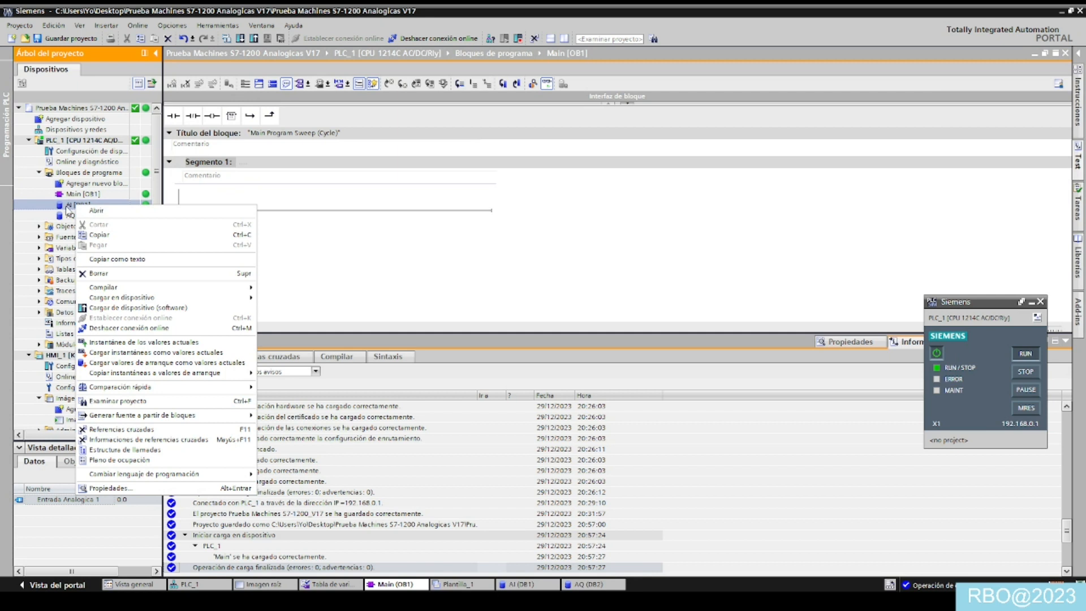
click(66, 206)
right_click(66, 206)
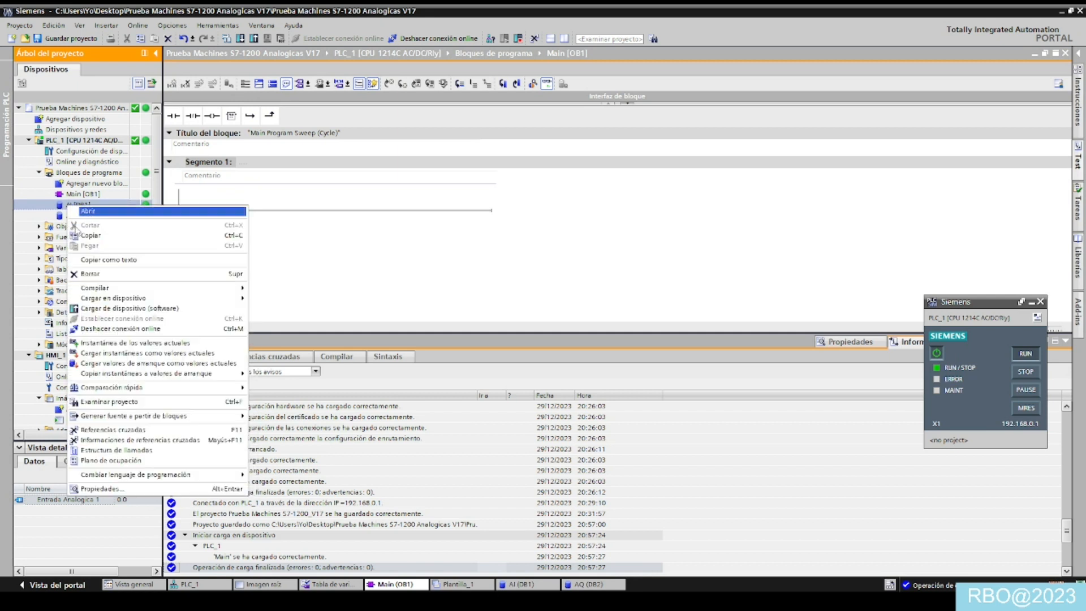
click(131, 490)
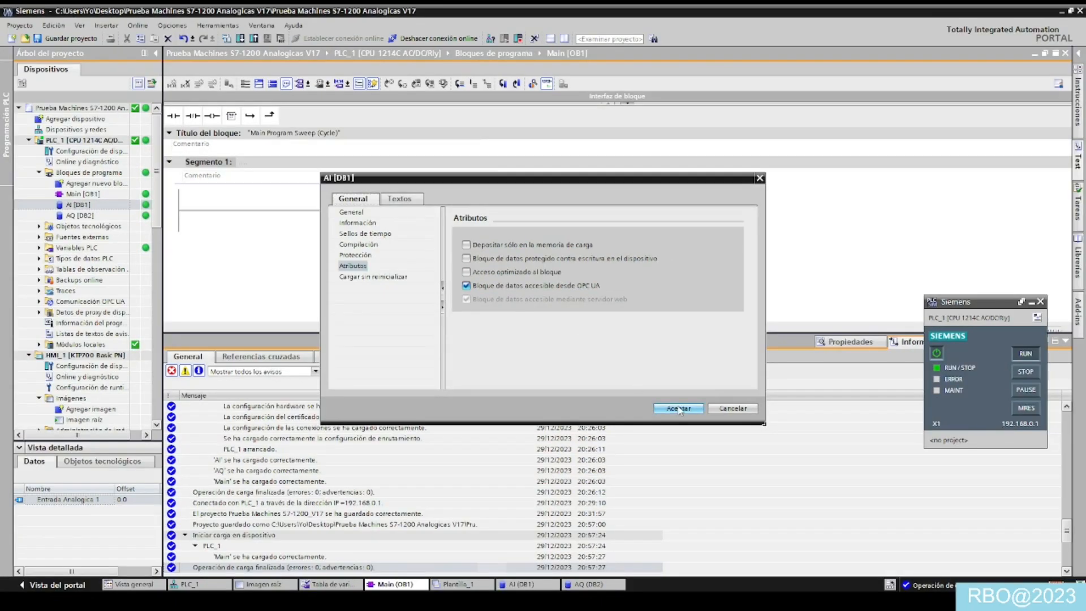
click(842, 510)
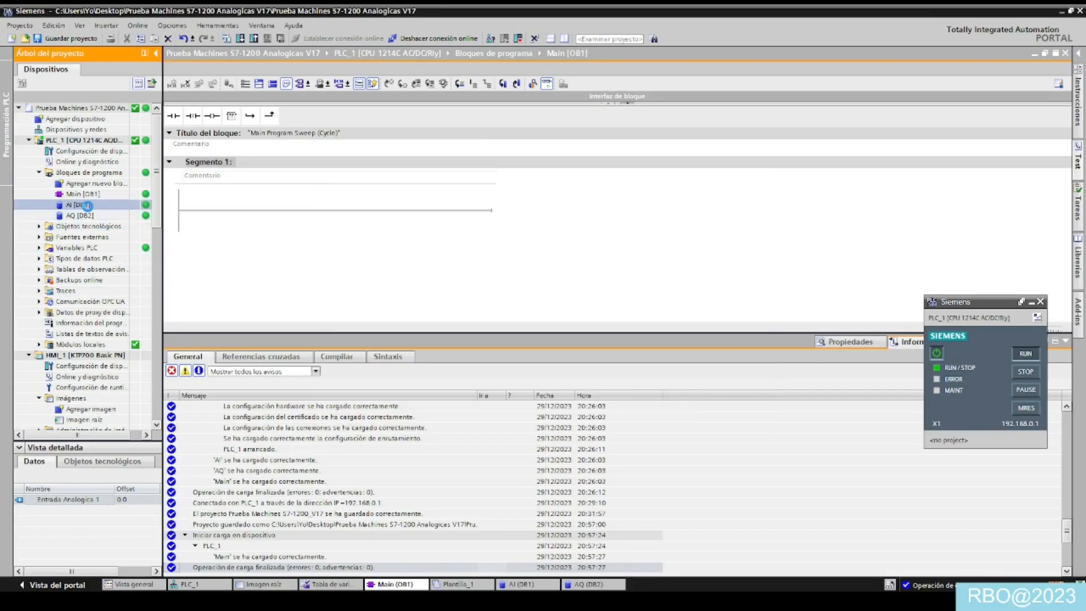
- Add a Real variable named Entrada Analogica 2 to data block AI [DB1] by copying Entrada Analogica 1, and compile the block
double_click(80, 205)
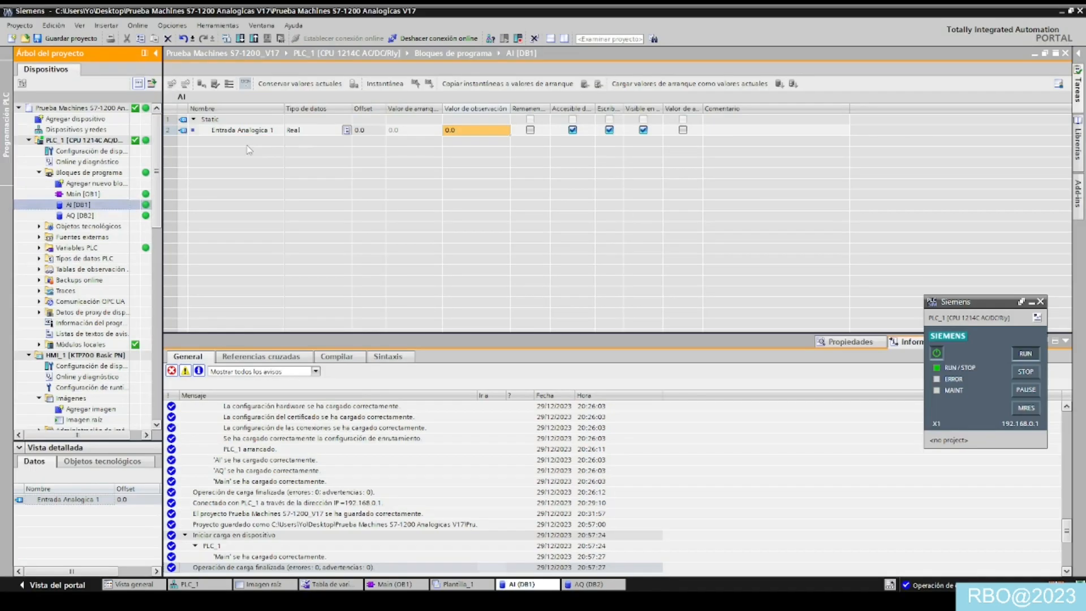
right_click(252, 126)
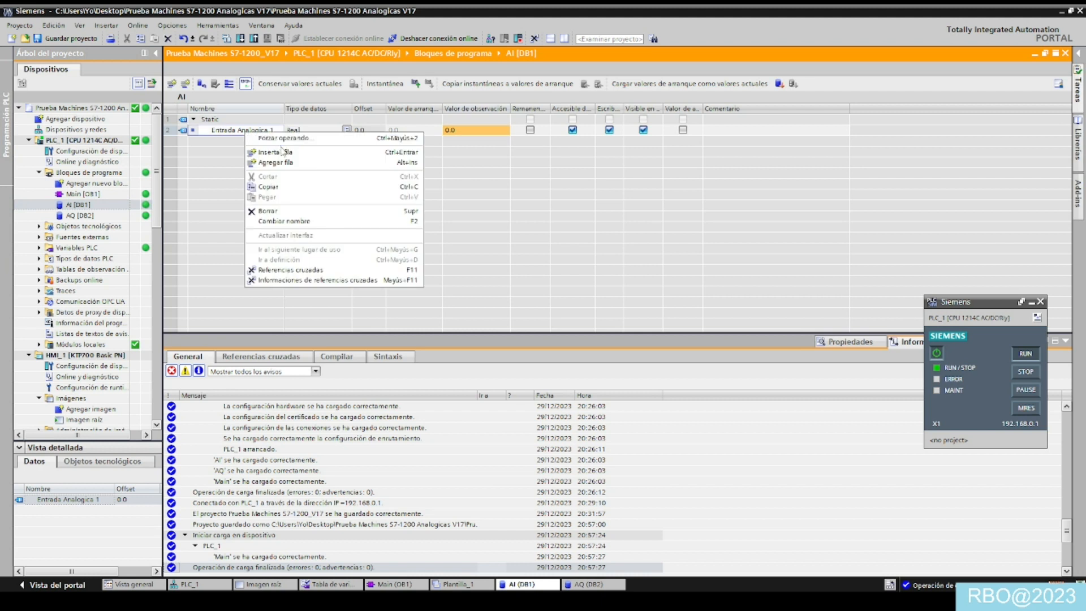
click(286, 164)
double_click(270, 130)
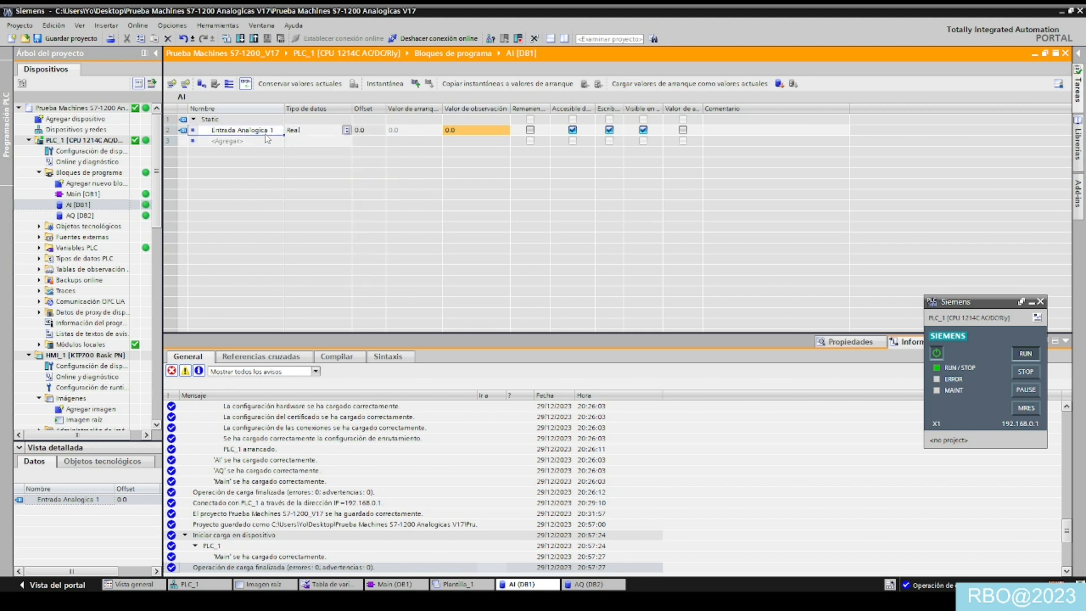
key(ctrl+c)
click(272, 141)
key(ctrl+v)
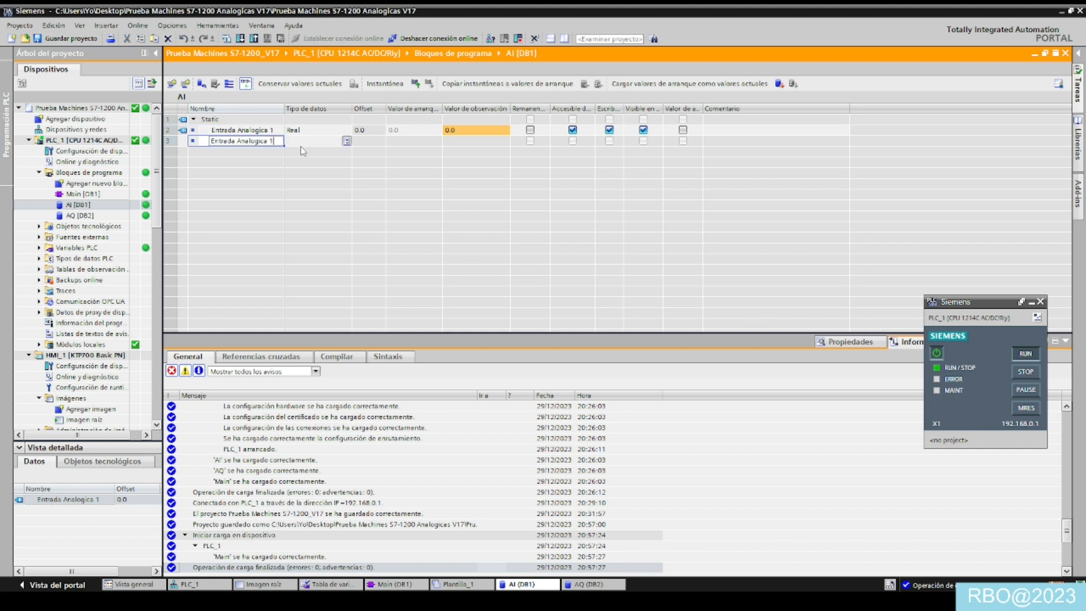
key(Return)
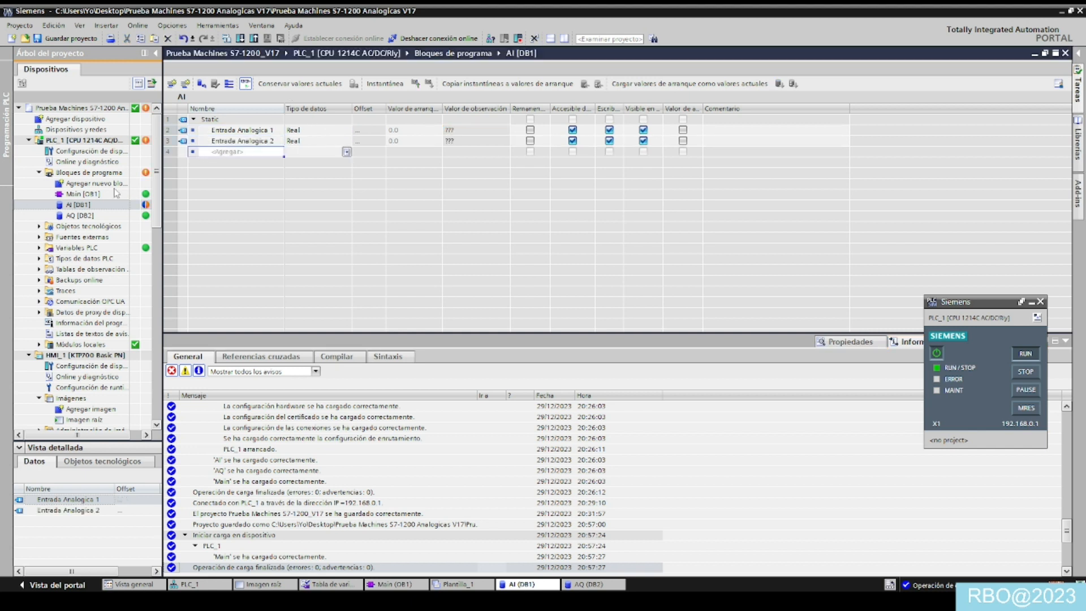
click(81, 207)
click(226, 38)
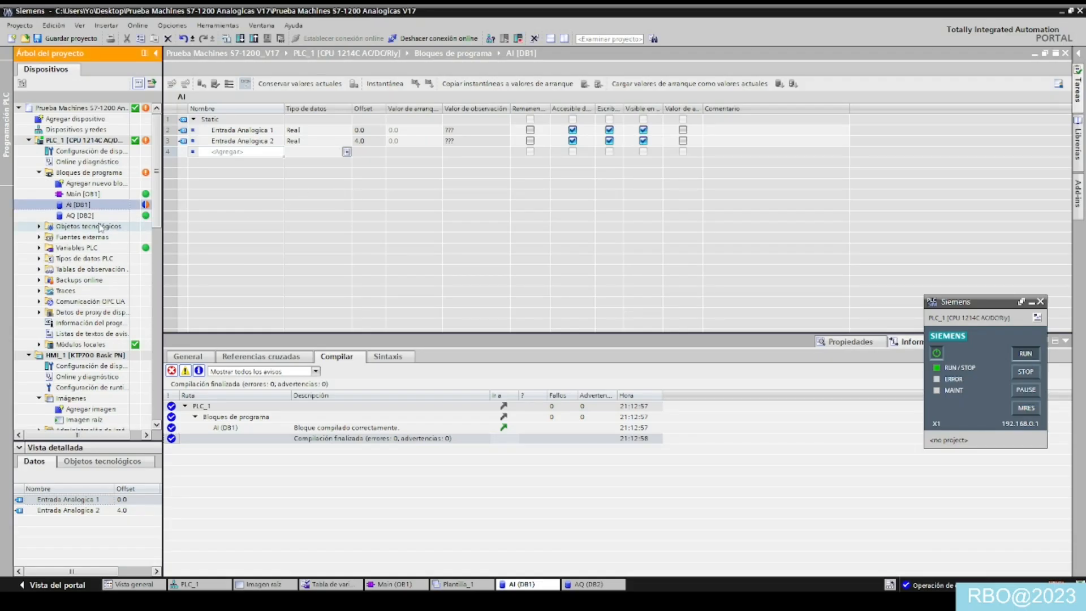
- Add a Real variable named Salida Analogica 2 to data block AQ [DB2] by copying the name Salida Analogica 1
double_click(77, 216)
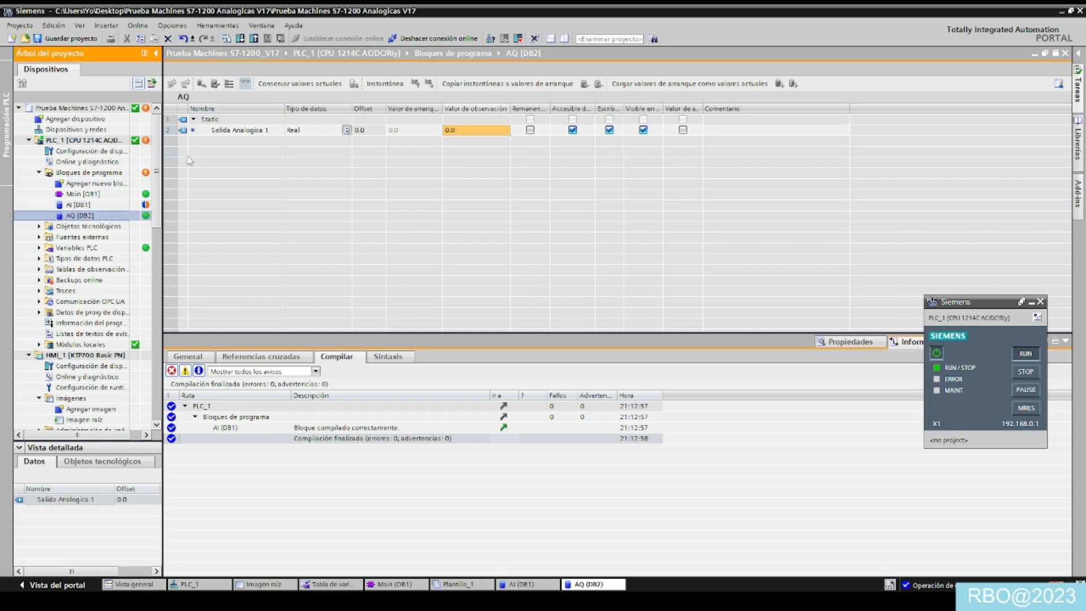
right_click(242, 136)
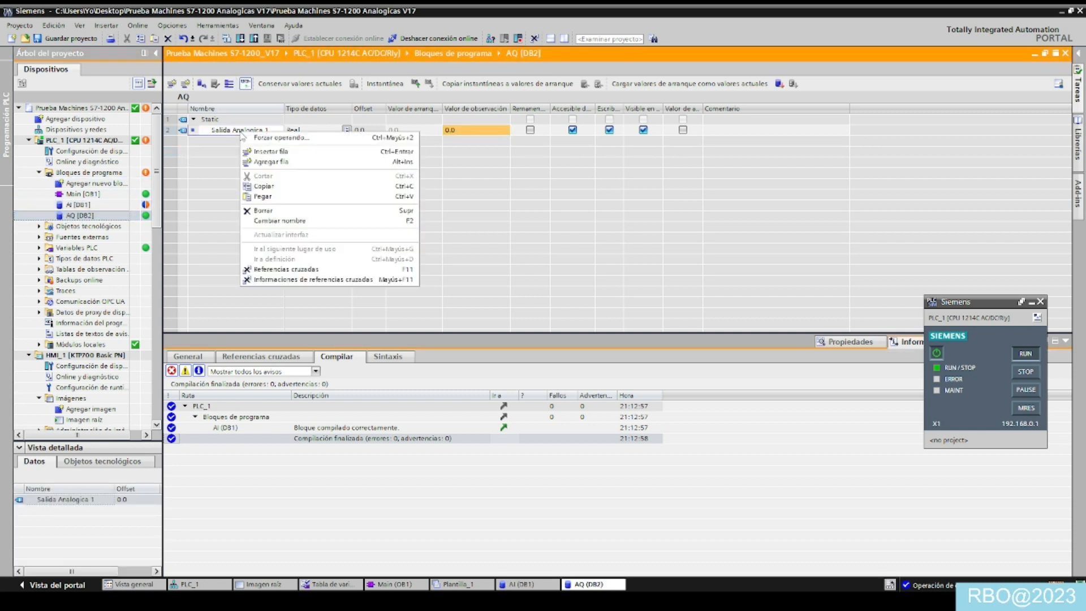
click(237, 136)
double_click(245, 130)
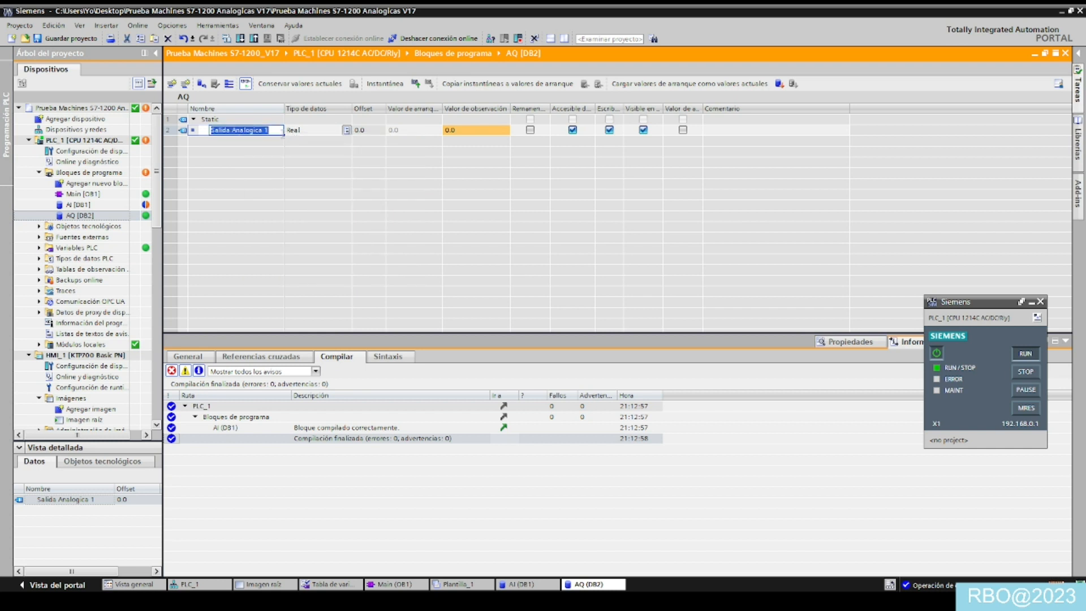
key(Escape)
right_click(257, 132)
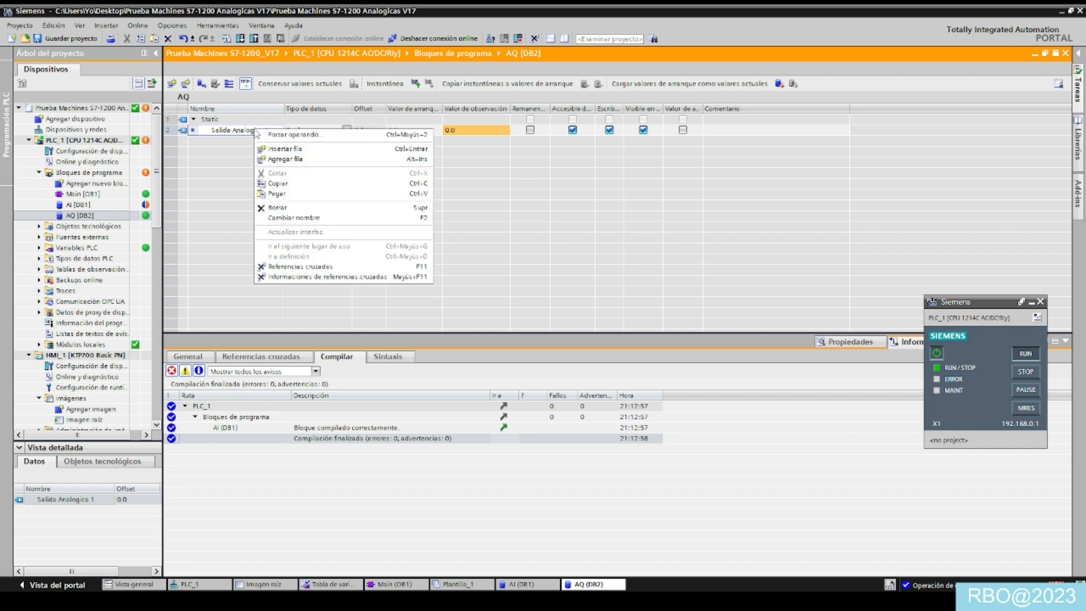
click(287, 161)
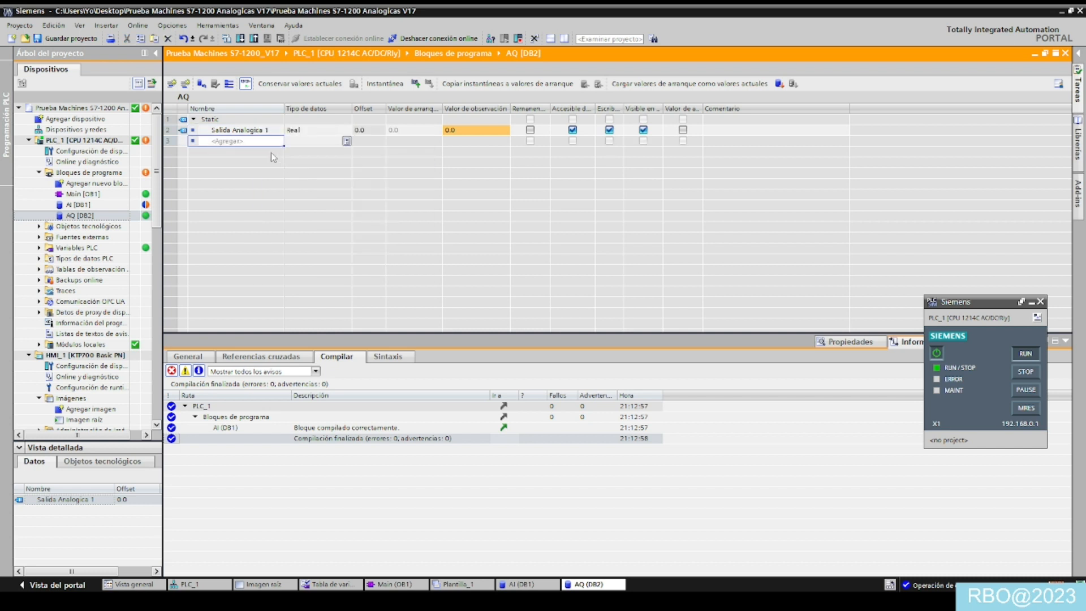
click(226, 131)
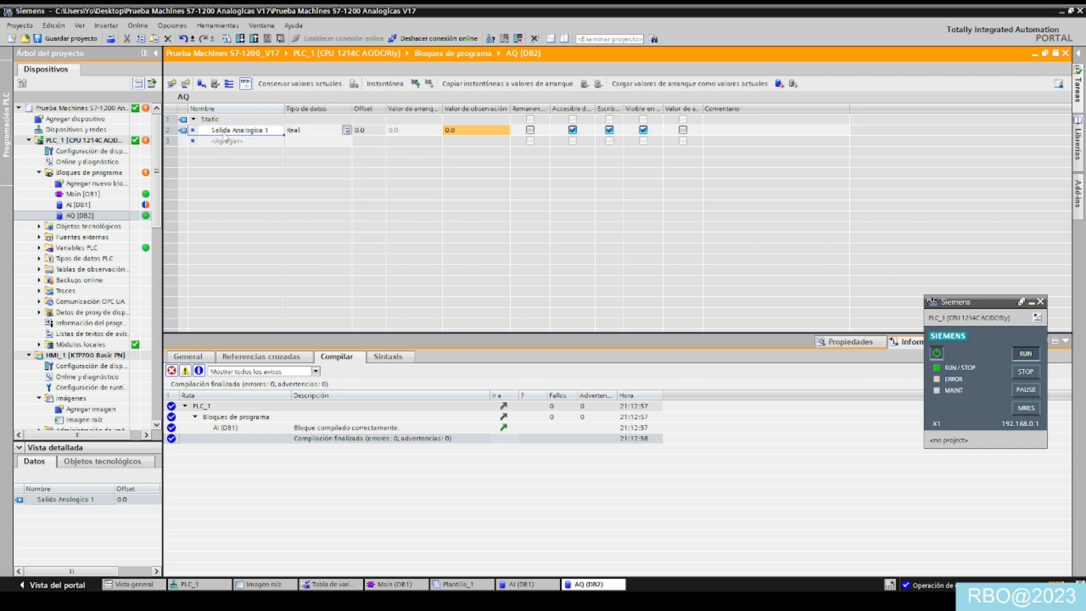
click(226, 131)
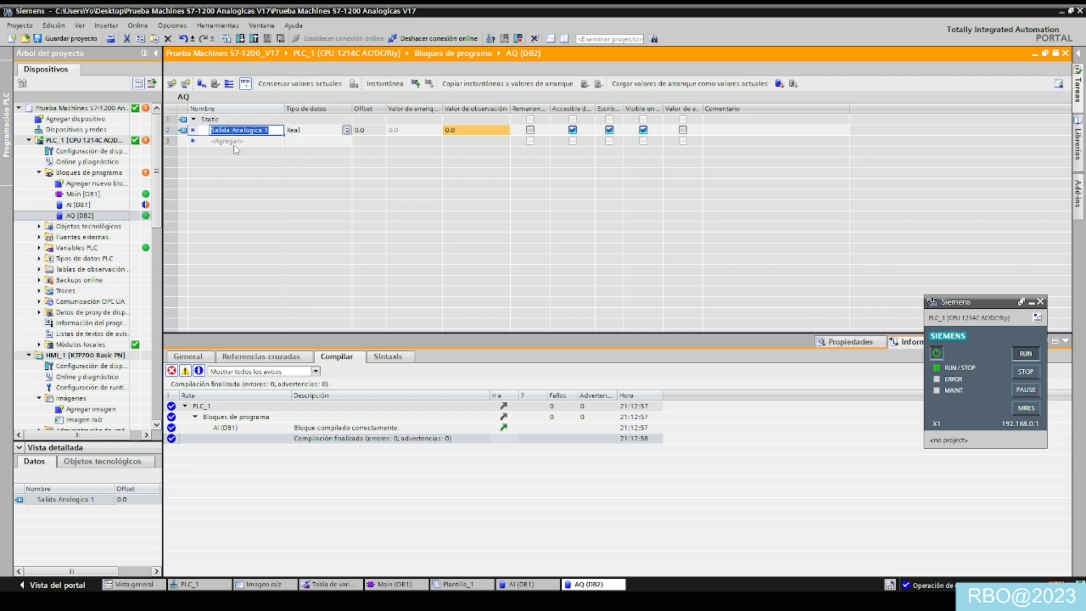
key(ctrl+c)
click(262, 141)
key(ctrl+v)
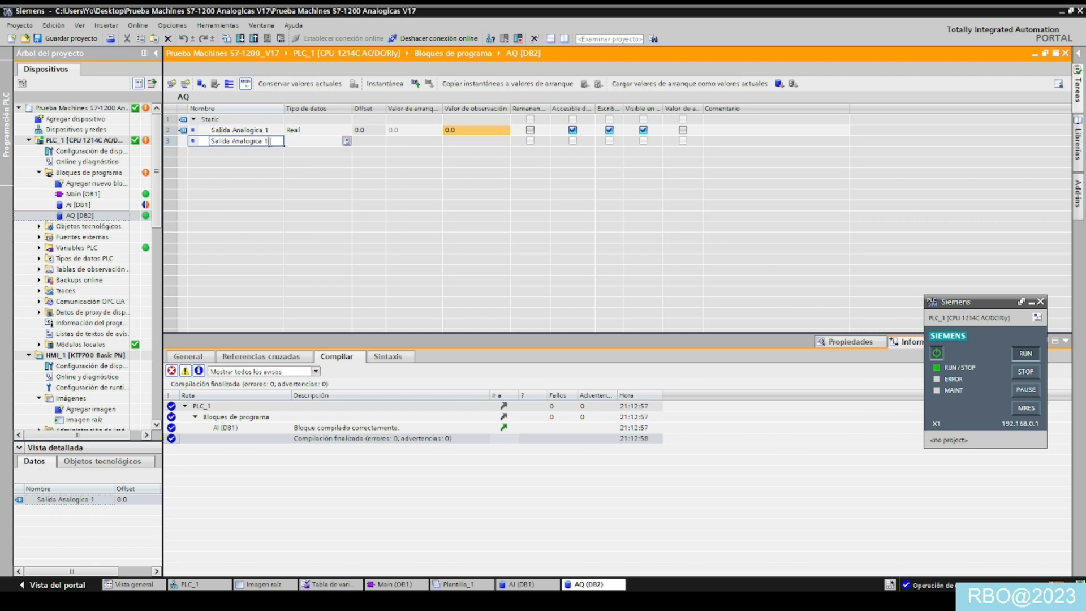
key(Return)
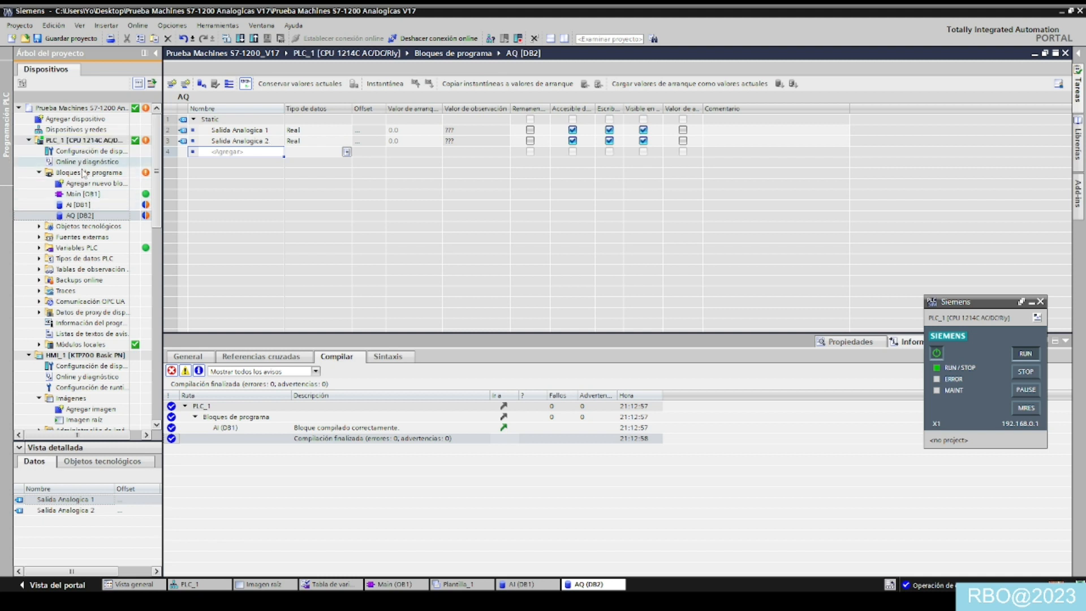
- Compile the program and download the modified blocks to the simulated PLC_1 with the reinicializar action for the affected data blocks
click(79, 193)
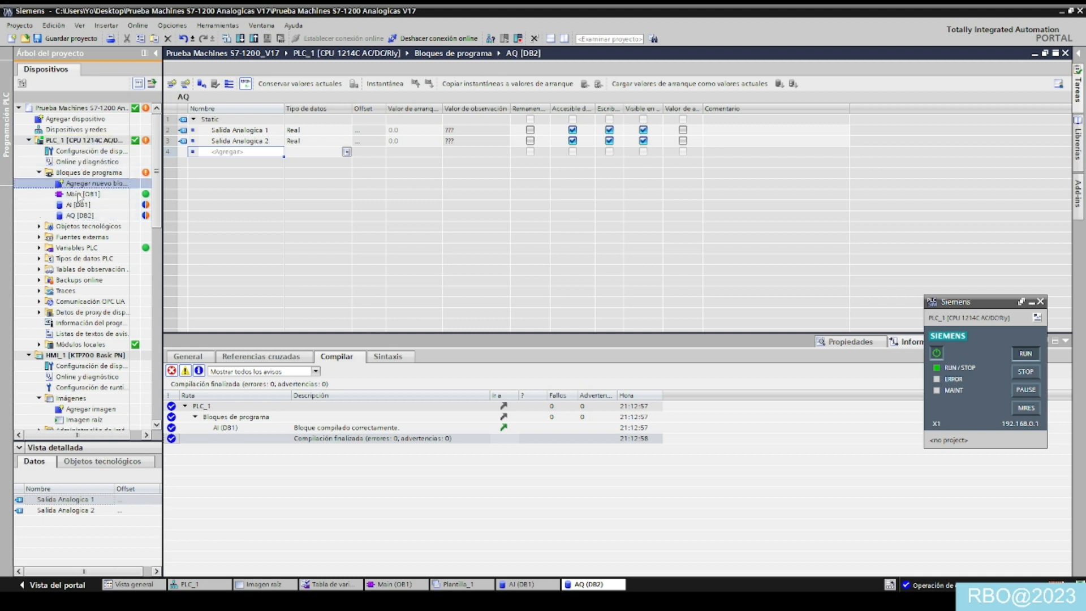
click(225, 38)
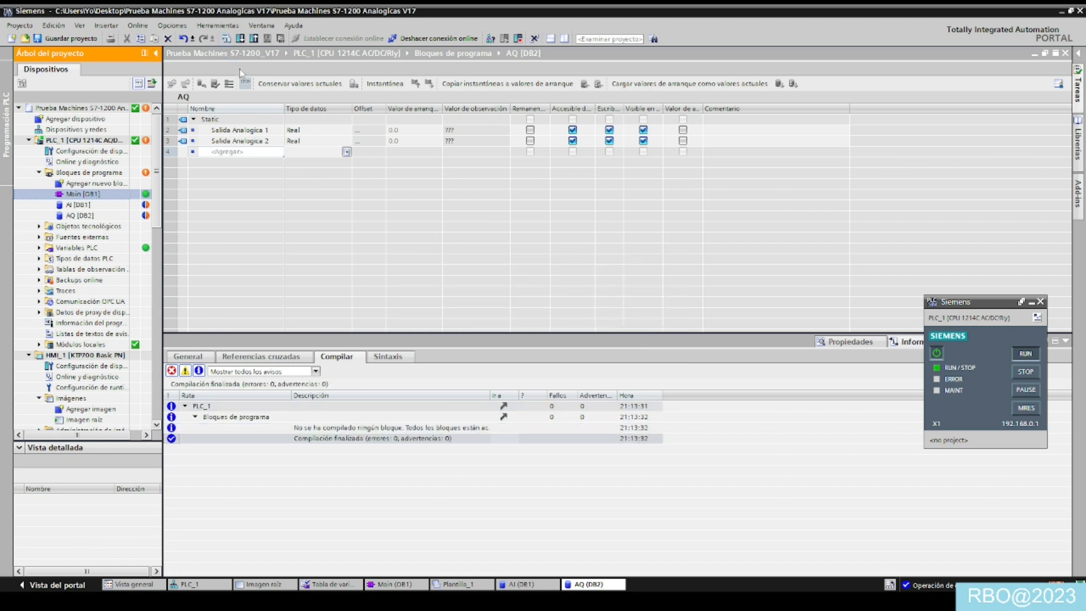
click(241, 38)
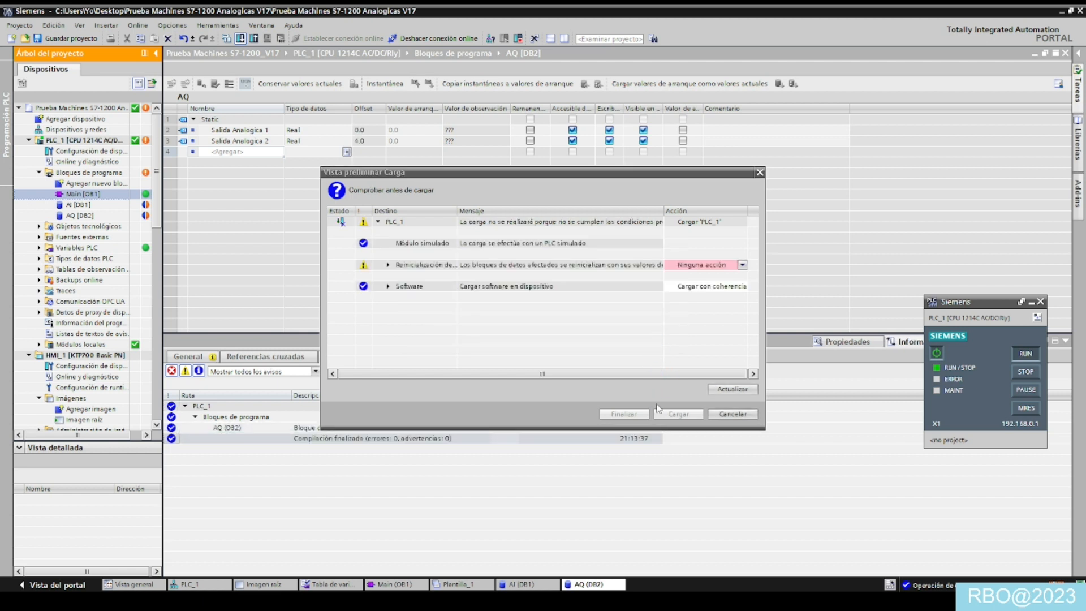
click(742, 264)
click(697, 275)
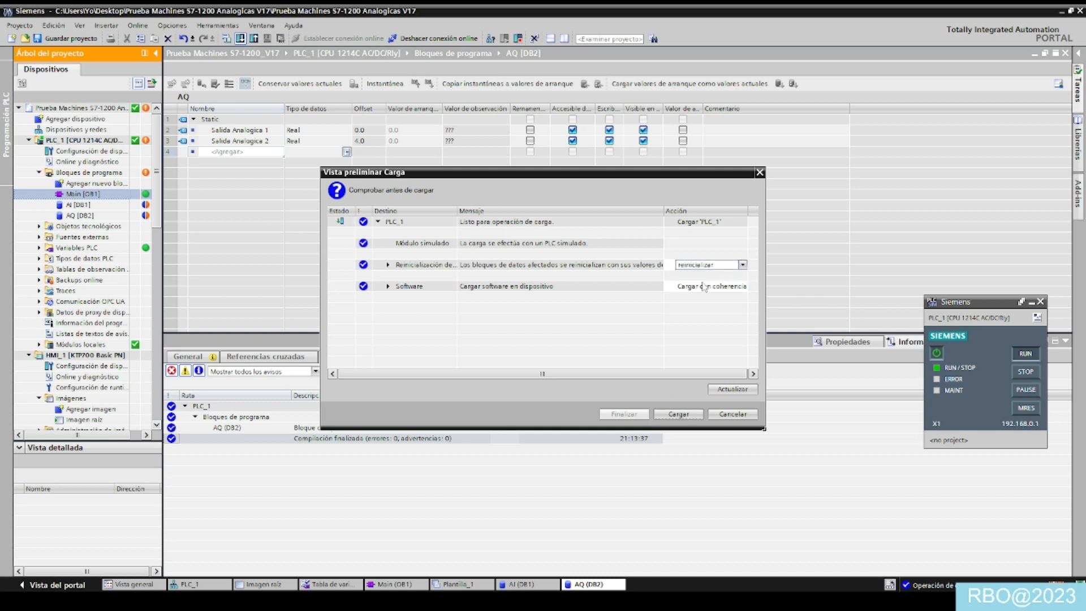
click(670, 414)
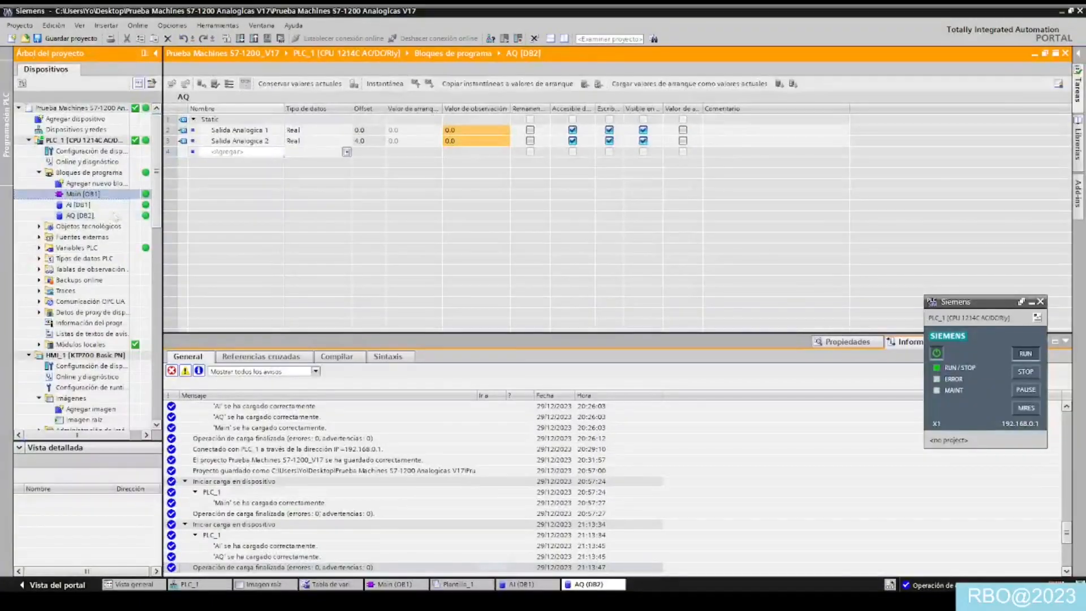
- Open Main [OB1] and review its Segmento 1 along with the AI and AQ data blocks in the project
double_click(82, 194)
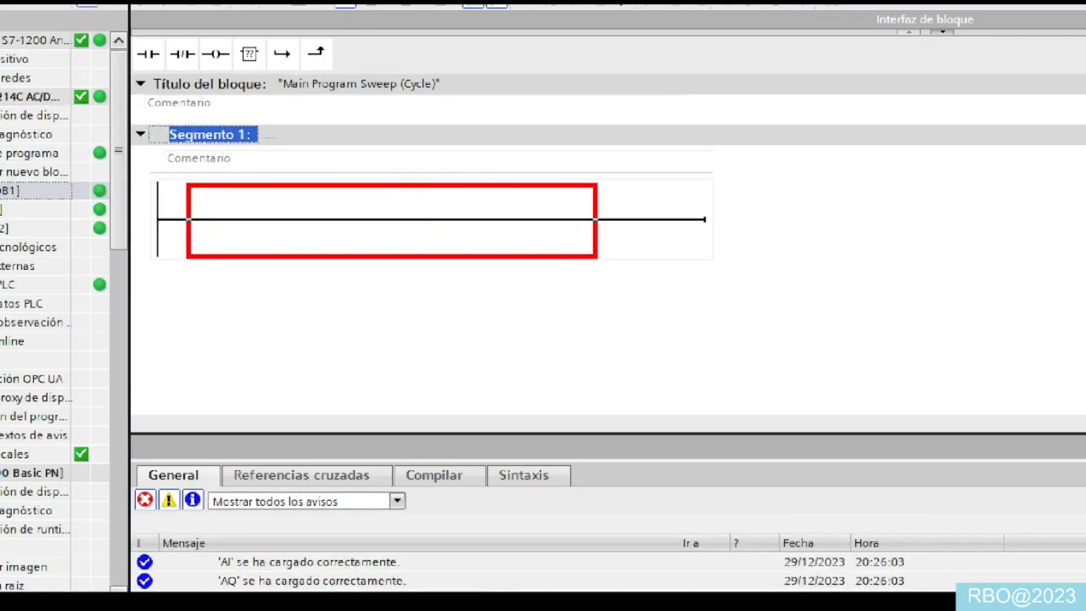
drag(596, 256, 652, 257)
mouse_move(725, 253)
mouse_down()
mouse_move(655, 245)
mouse_move(730, 281)
mouse_move(719, 248)
mouse_up()
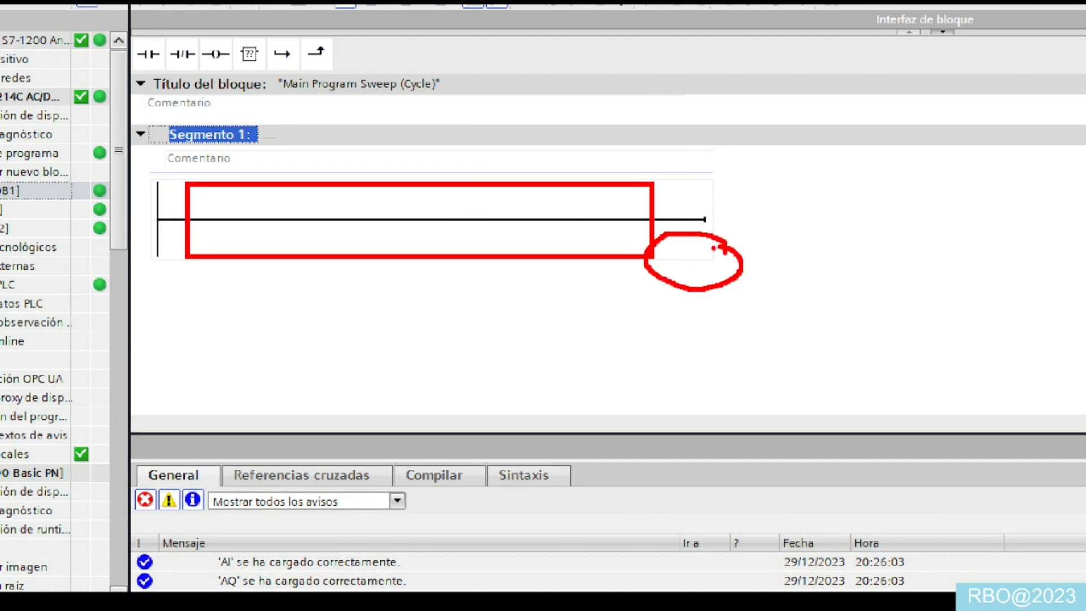
key(Escape)
key(ctrl+1)
click(101, 213)
drag(92, 211, 181, 230)
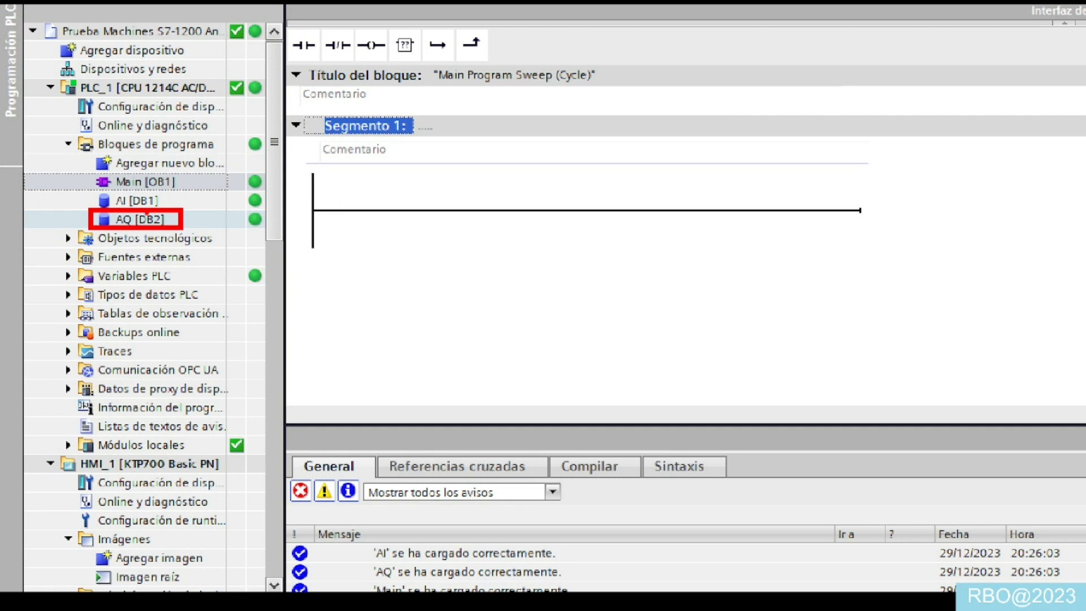
mouse_move(93, 190)
mouse_down()
mouse_move(170, 210)
mouse_move(175, 171)
mouse_move(251, 187)
mouse_up()
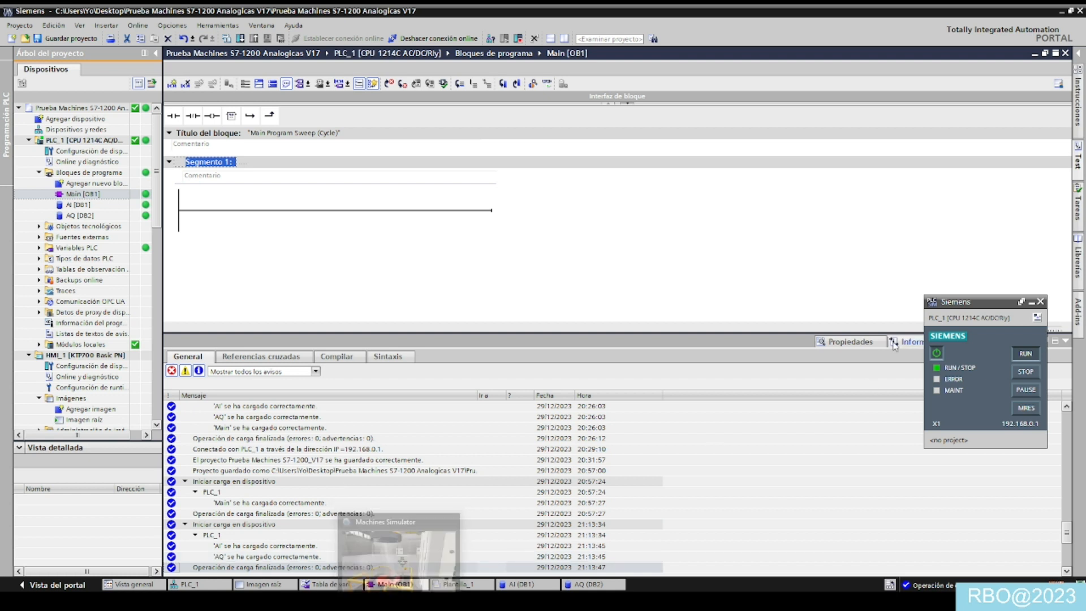
- Check the NetToPLCsim server, switch to Machines Simulator with its window maximized, and open the IO driver settings
click(429, 600)
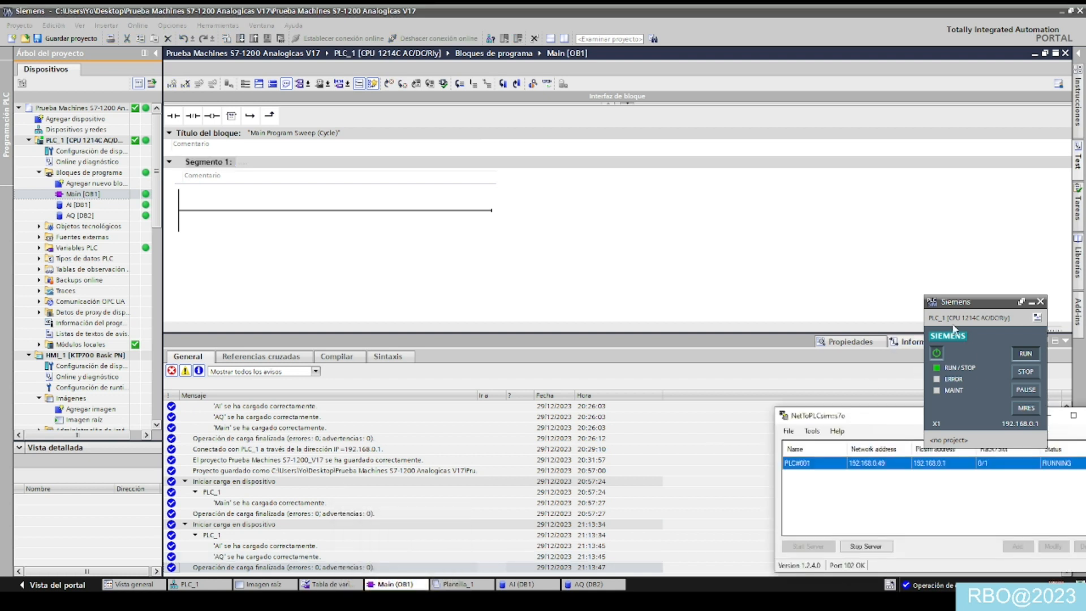
key(alt+Tab)
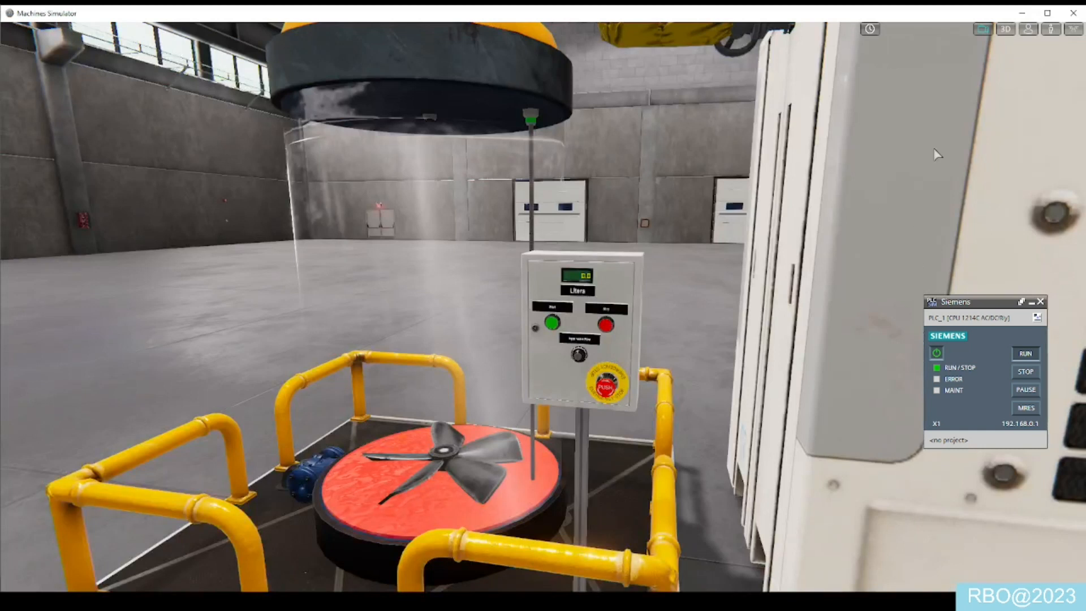
click(1047, 12)
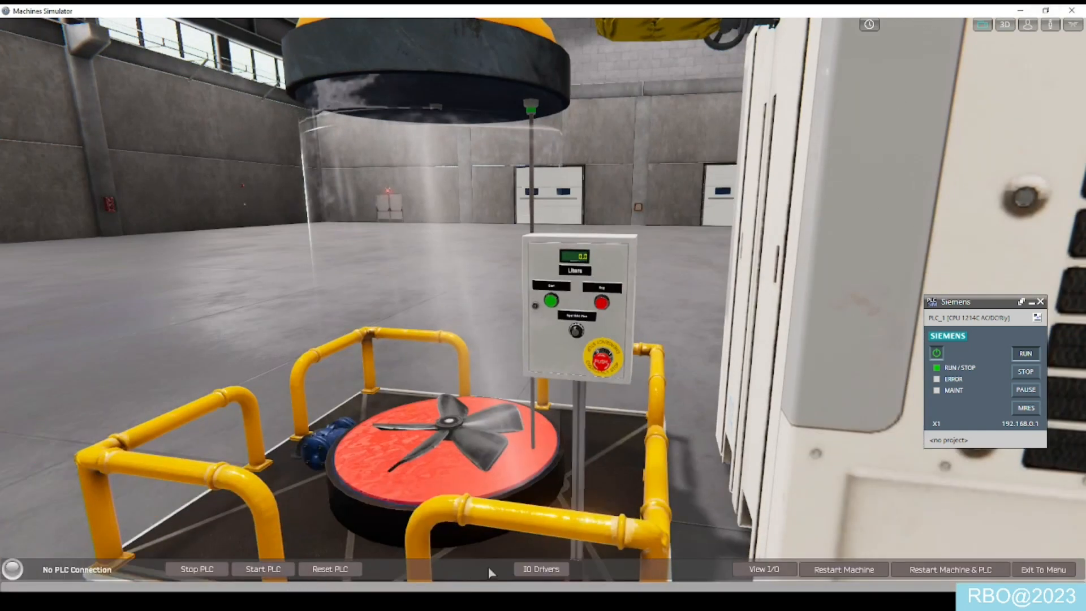
click(536, 569)
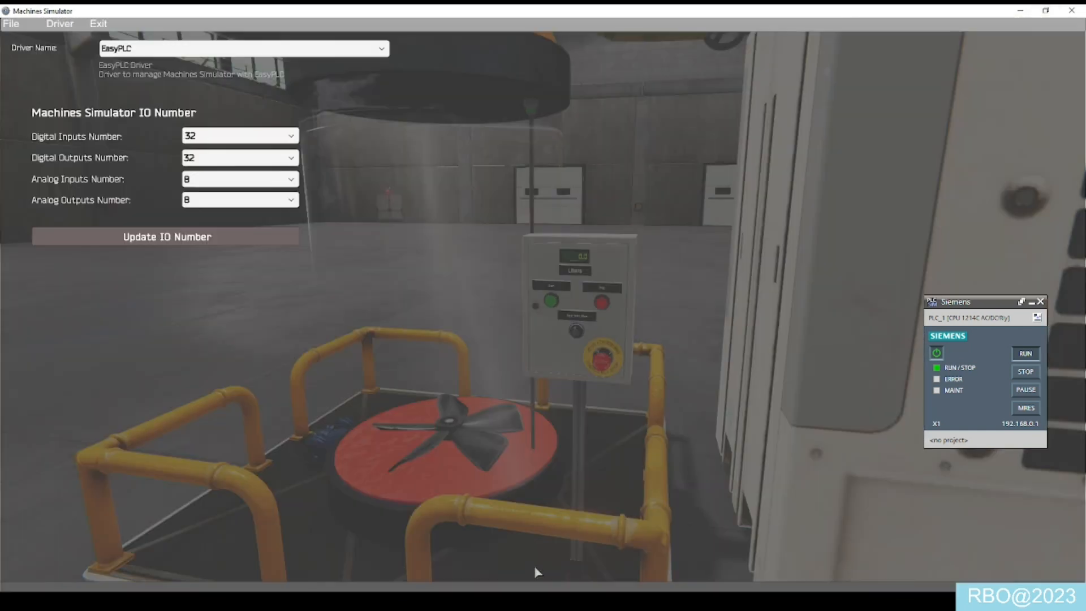
- Select Siemens_PLC as the driver in Machines Simulator and open its configuration
click(214, 48)
scroll(290, 124, down, 2)
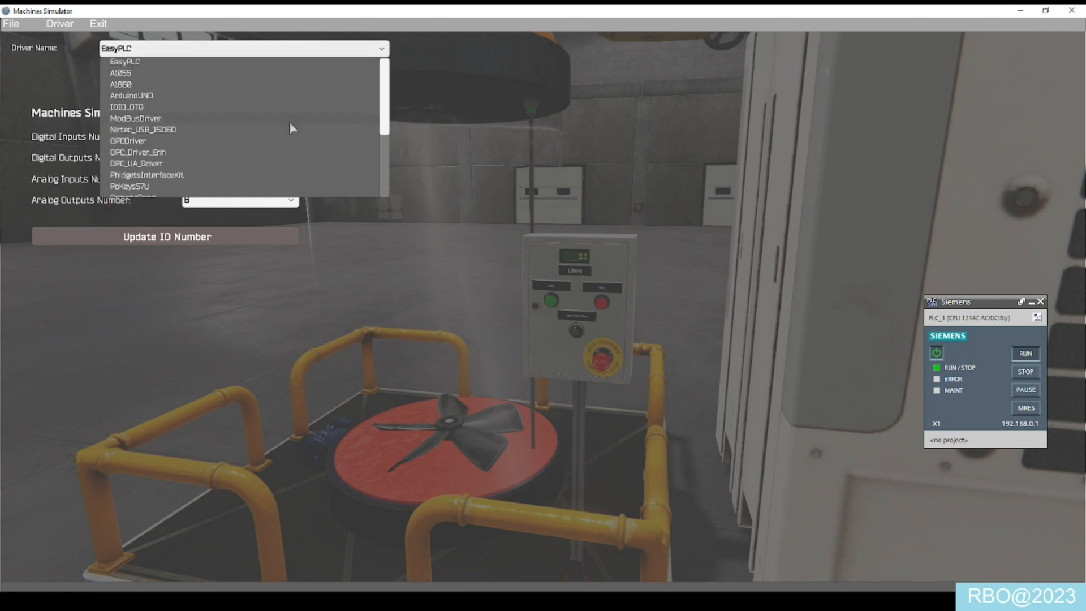
drag(383, 105, 384, 156)
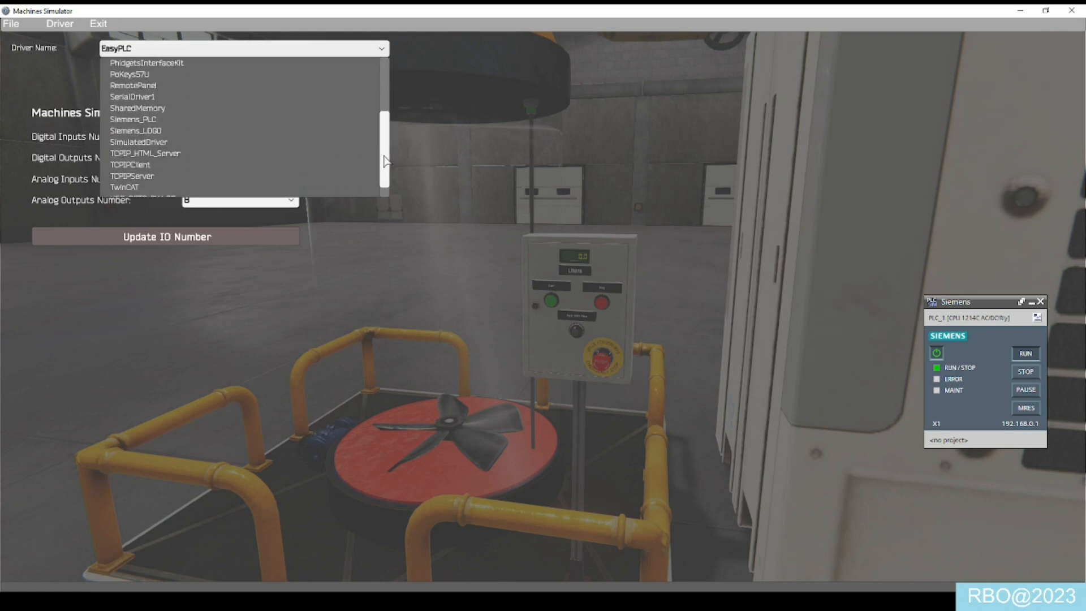
click(146, 120)
click(471, 49)
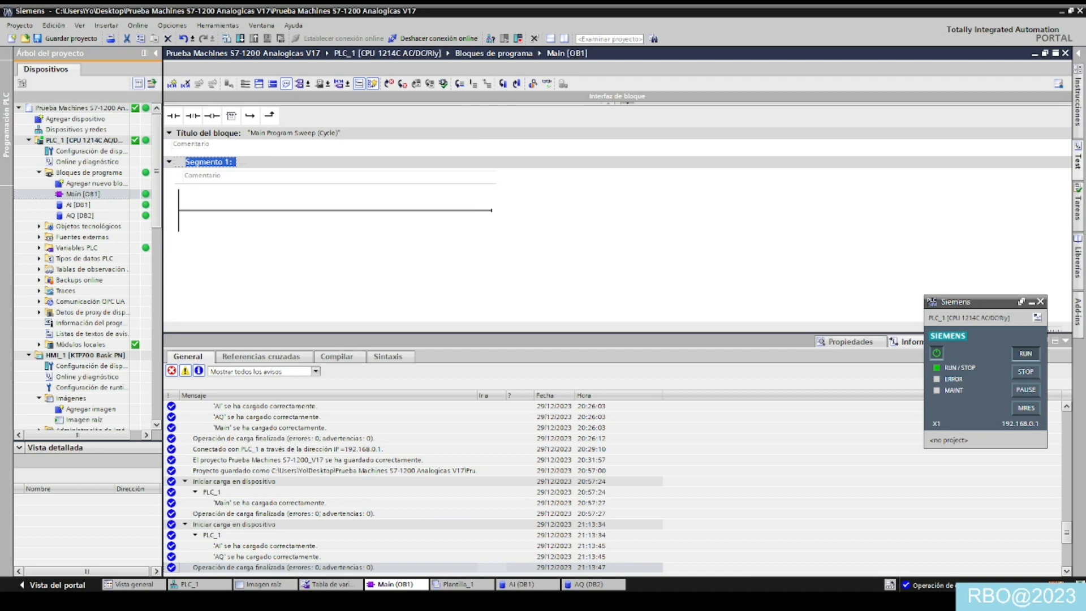
- Compare the driver's analog input data block number with AQ [DB2], and open that block to examine its Real variables
key(alt+Tab)
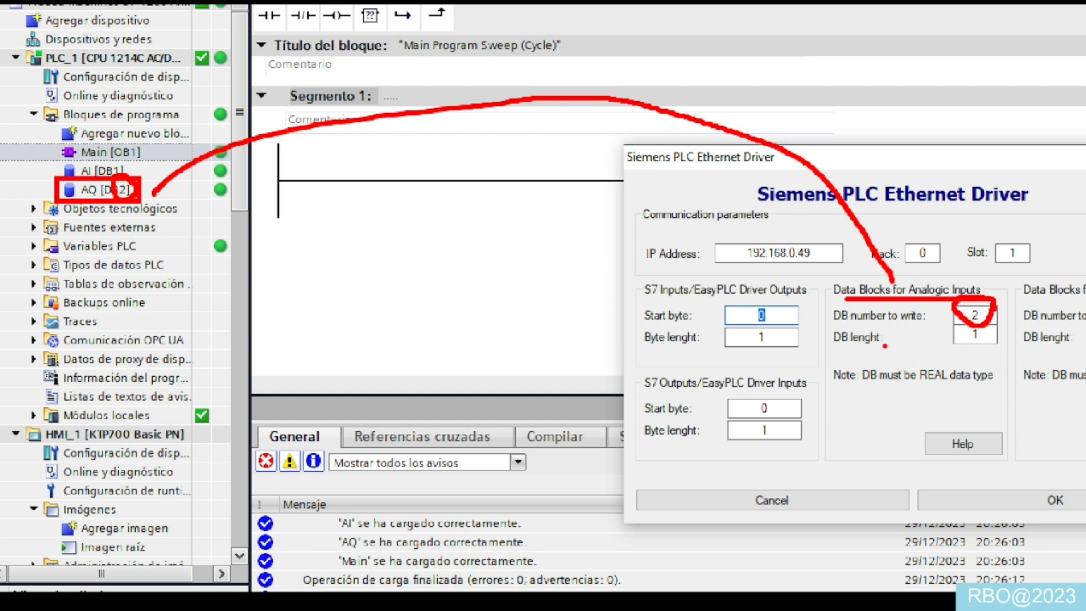
drag(956, 347, 984, 343)
key(Escape)
click(79, 220)
double_click(79, 216)
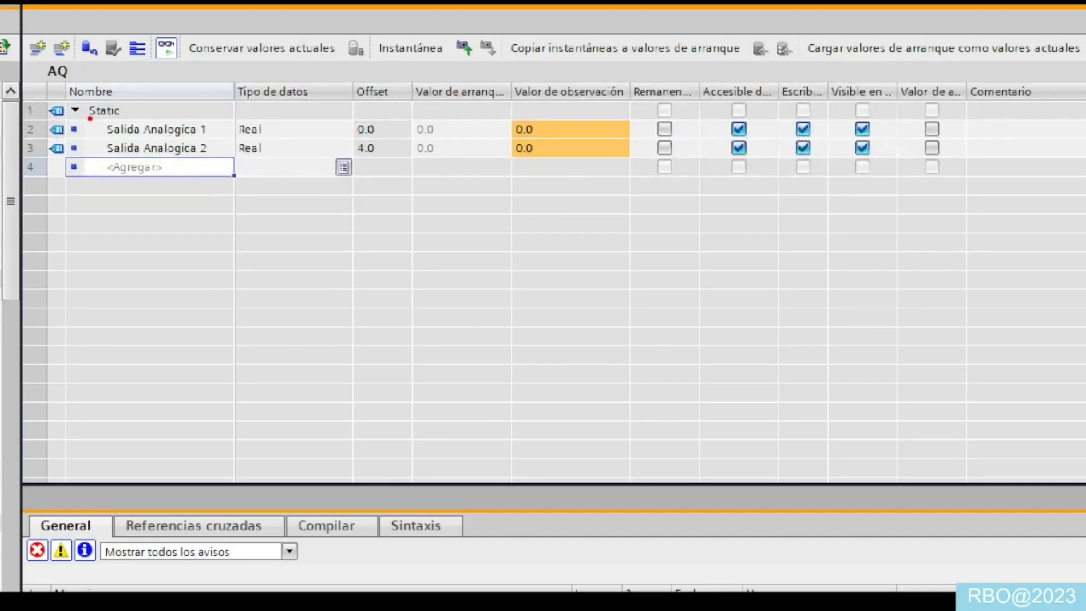
mouse_move(88, 117)
mouse_down()
mouse_move(399, 138)
mouse_move(368, 214)
mouse_move(366, 350)
mouse_move(391, 319)
mouse_up()
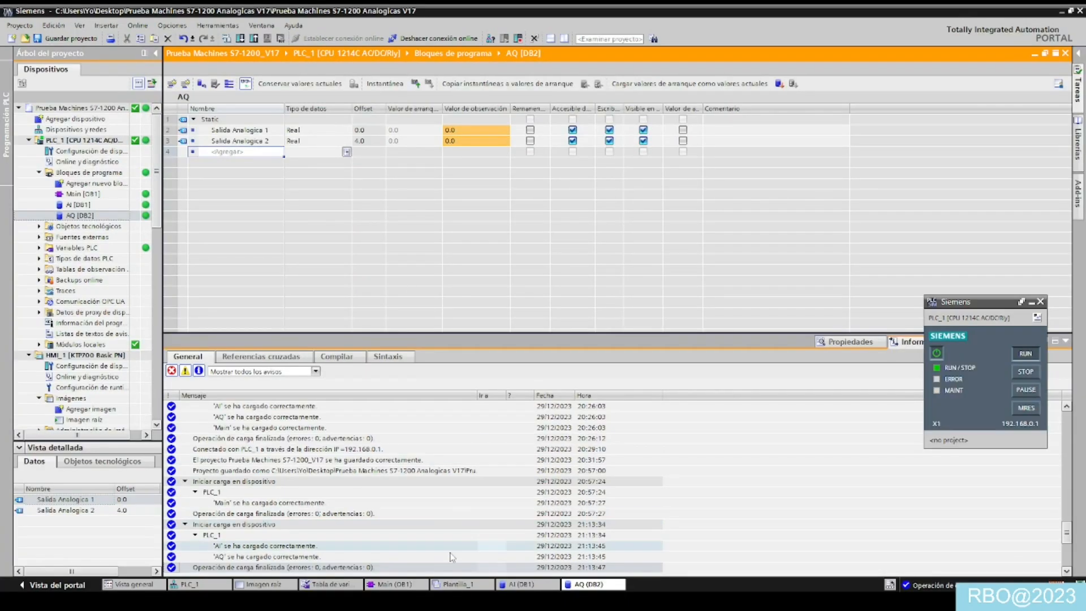
- Check the driver's analog data block numbers against AI [DB1] and AQ [DB2], and accept the configuration with IP 192.168.0.49, rack 0, slot 1
click(618, 602)
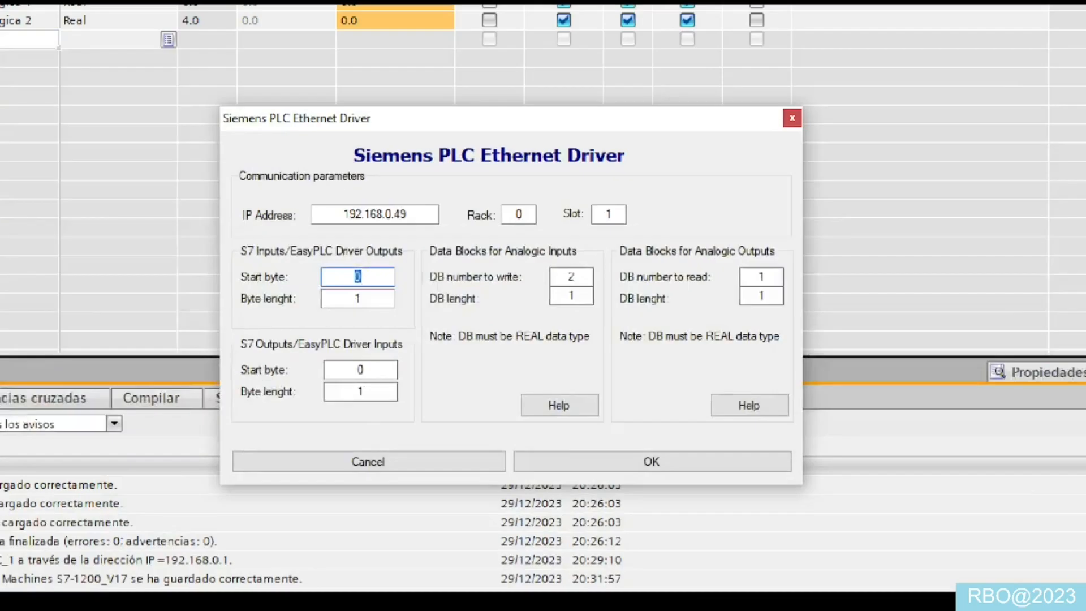
mouse_move(585, 295)
mouse_down()
mouse_move(553, 292)
mouse_move(579, 292)
mouse_up()
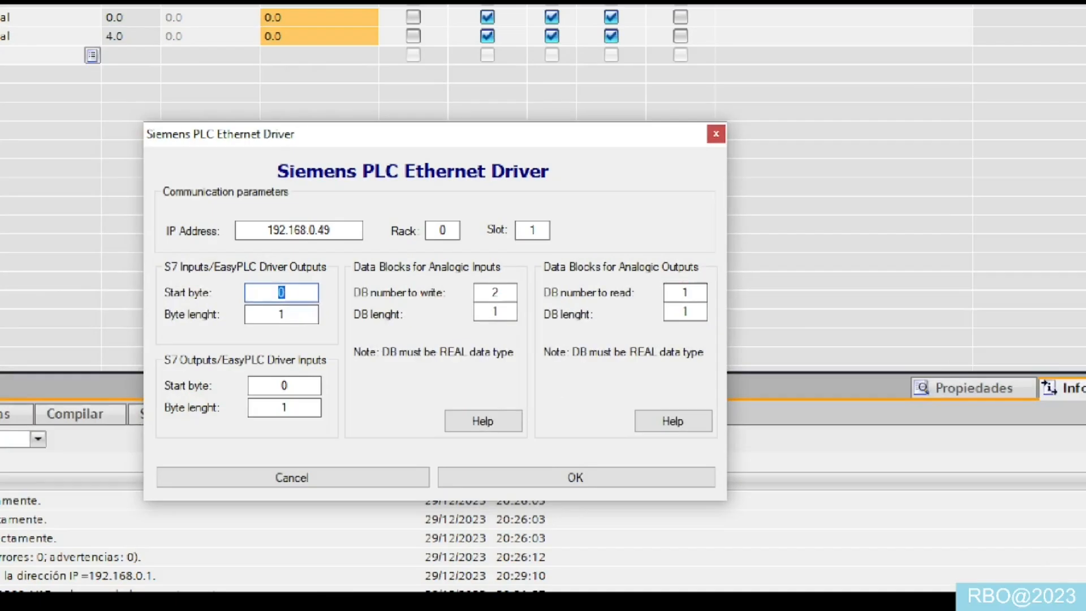
drag(530, 243, 731, 279)
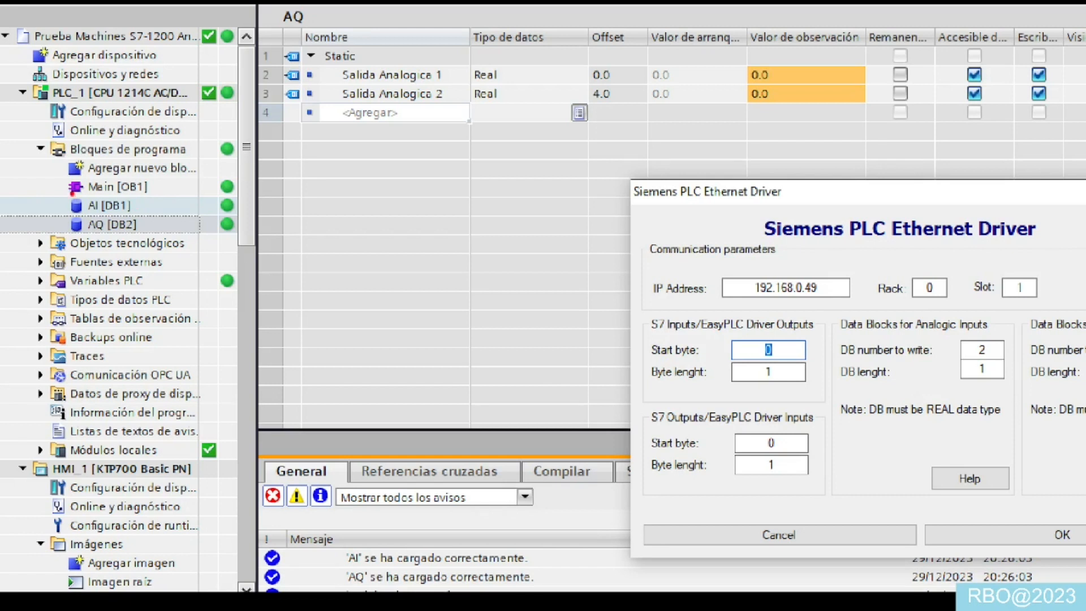
drag(70, 193, 141, 214)
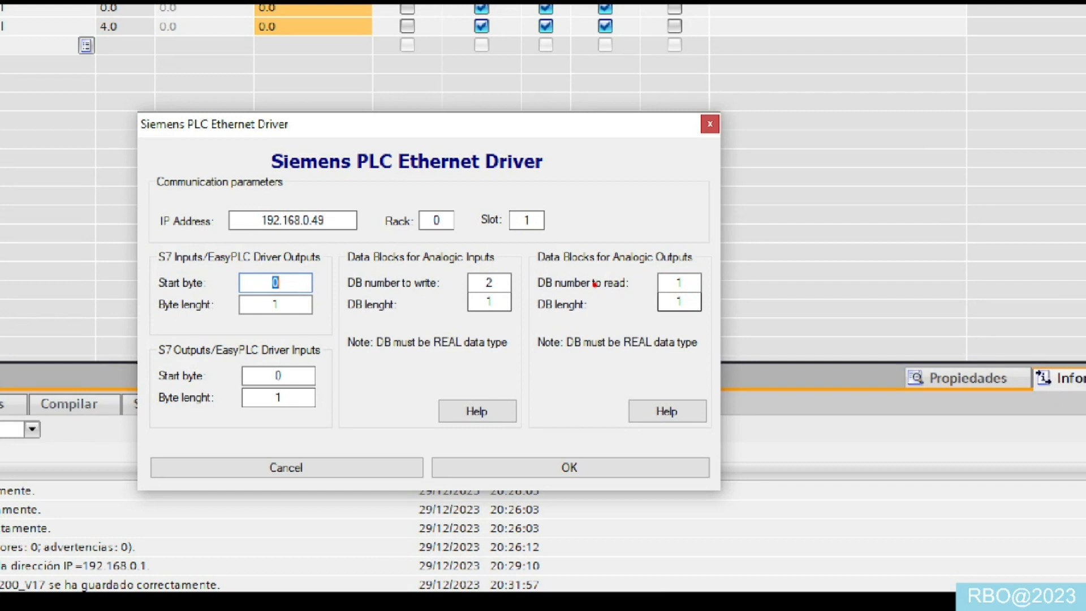
drag(593, 294, 625, 294)
mouse_move(686, 272)
mouse_down()
mouse_move(662, 282)
mouse_move(690, 295)
mouse_move(668, 266)
mouse_up()
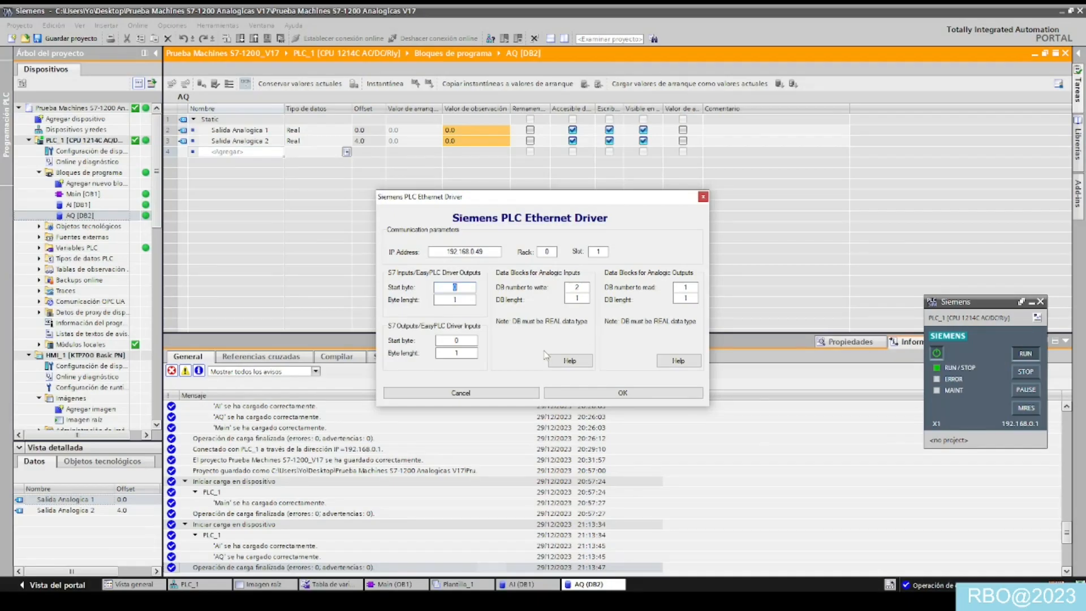
drag(577, 286, 579, 290)
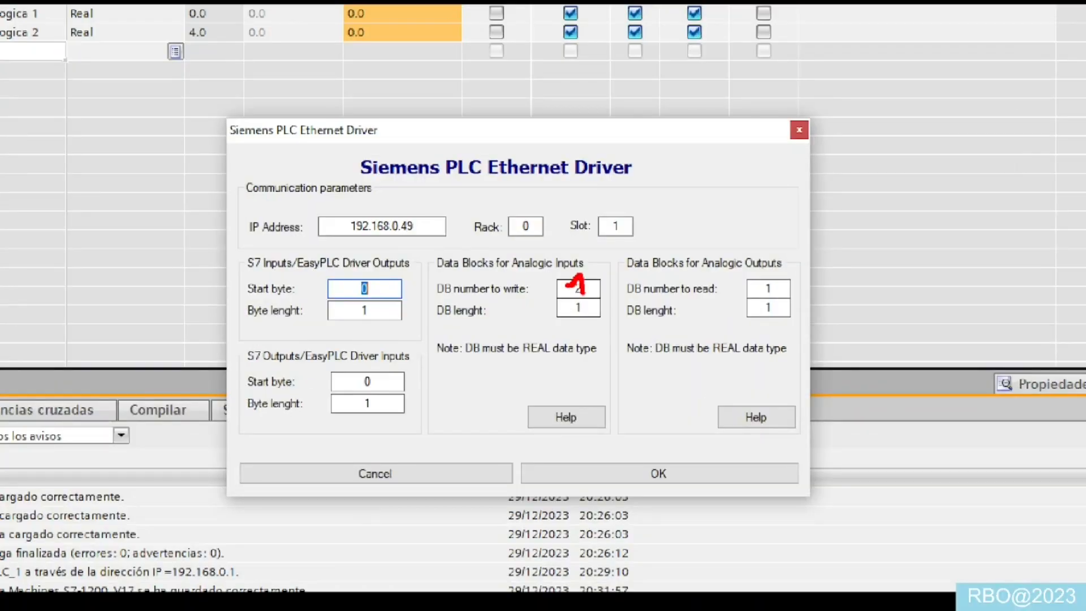
mouse_move(751, 277)
mouse_down()
mouse_move(763, 276)
mouse_move(760, 294)
mouse_up()
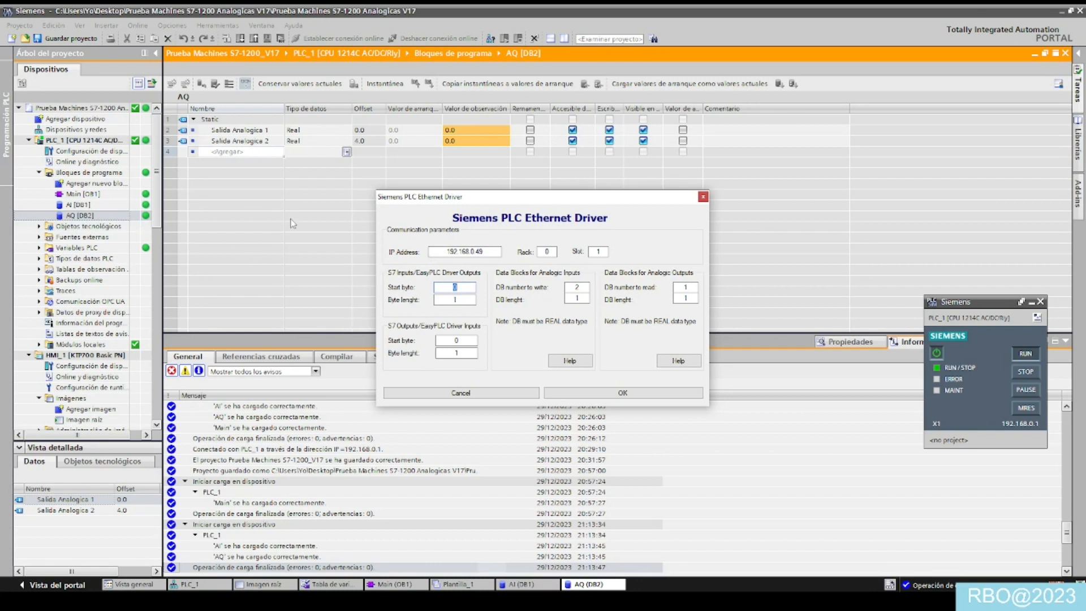
click(601, 394)
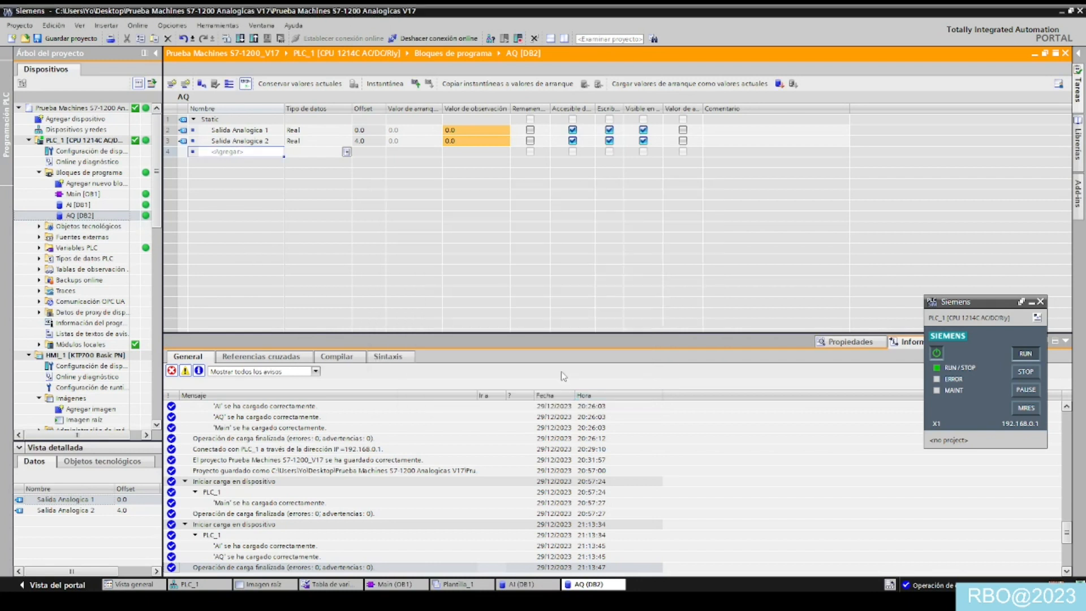
- In Machines Simulator, assign DB1 0.0 to the Tank Level val input and DB2 0.0 to the Tank Inp Valve val output
click(425, 601)
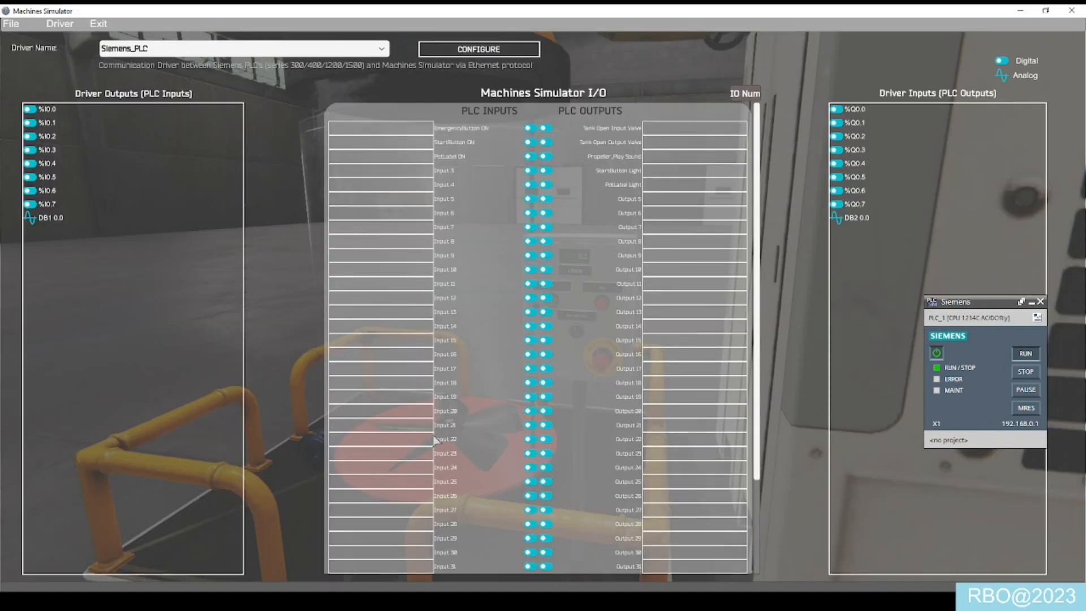
scroll(614, 289, down, 4)
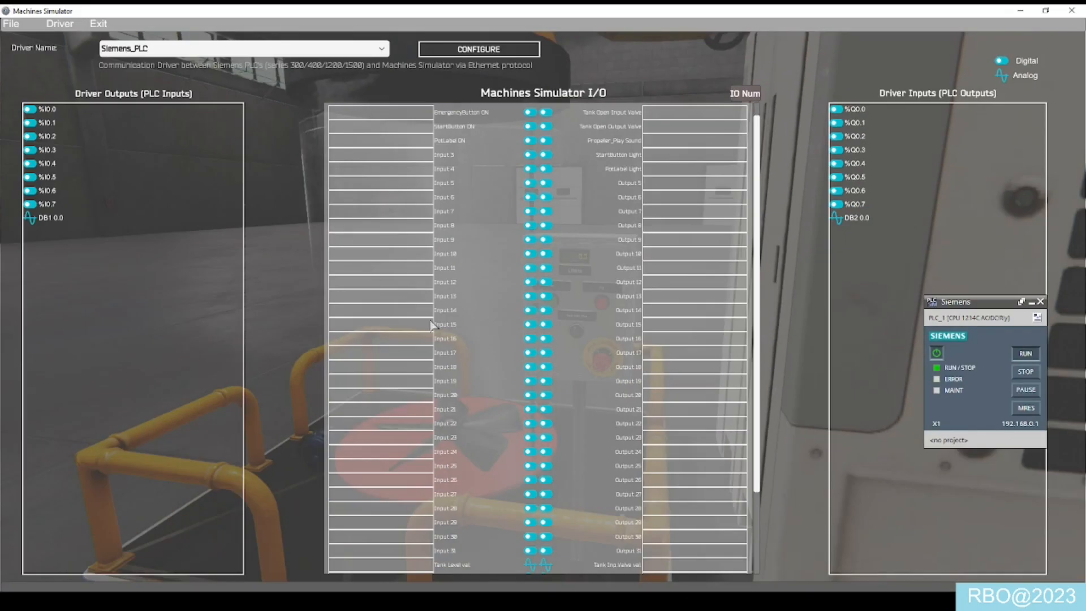
scroll(432, 324, down, 1)
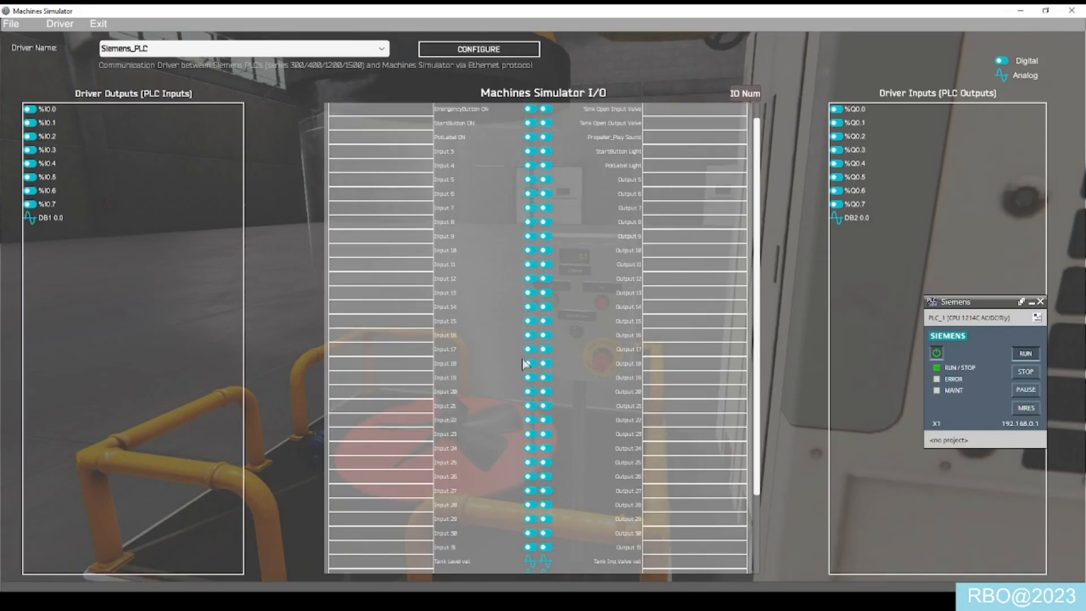
drag(56, 230, 405, 558)
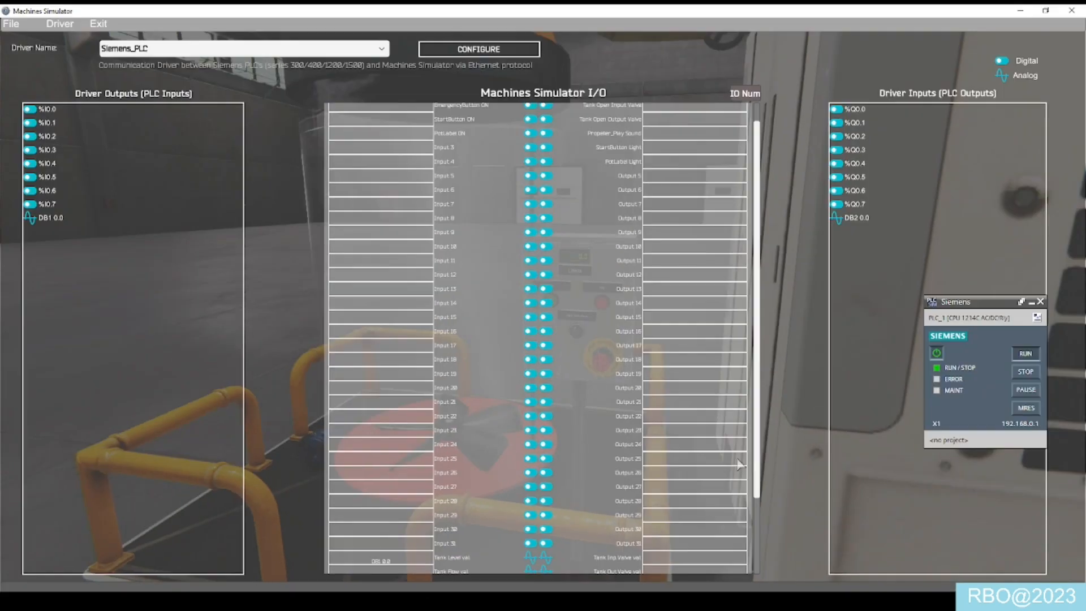
drag(847, 219, 688, 558)
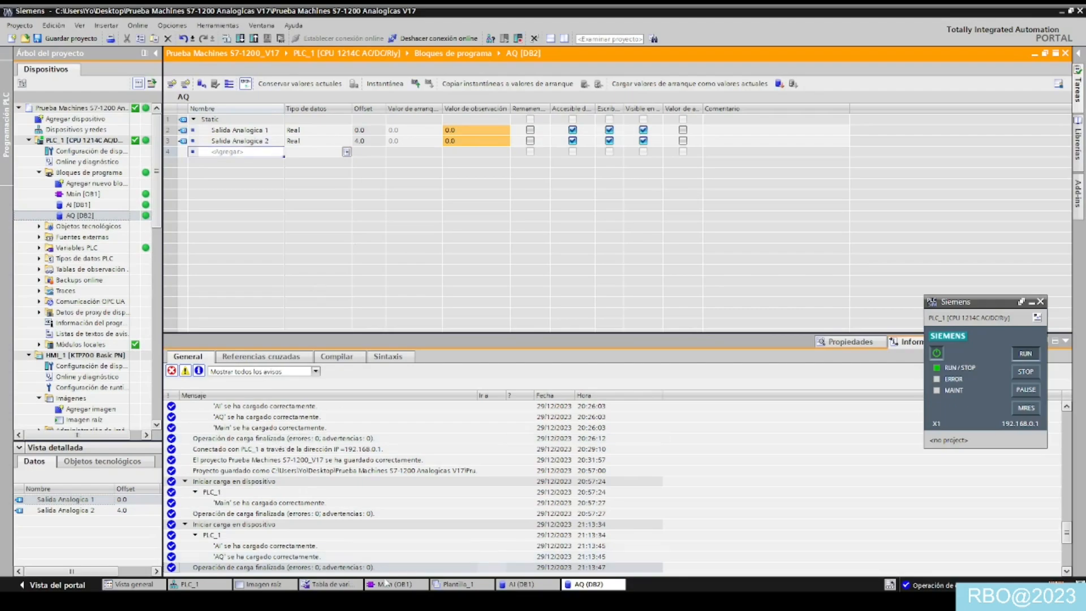
- Return to the Machines Simulator IO settings, start the Siemens_PLC driver and exit to the machine view
click(425, 601)
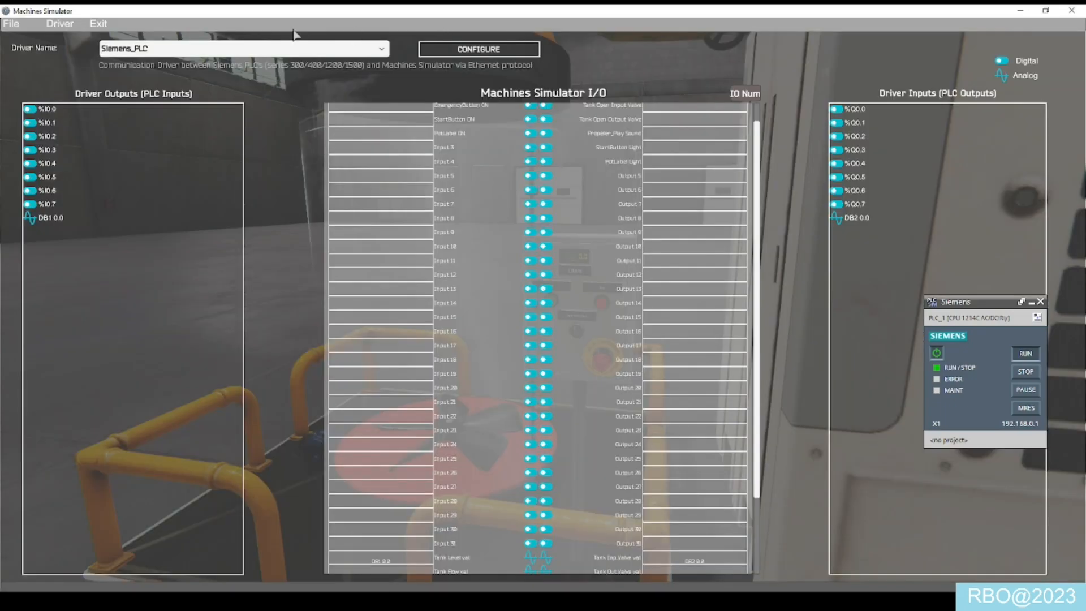
click(99, 25)
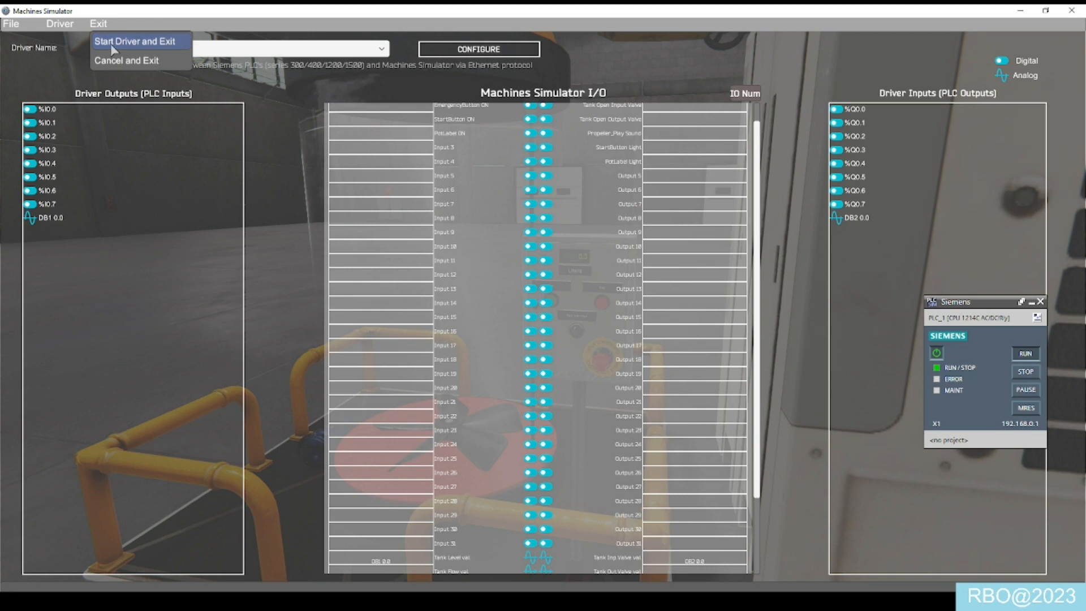
click(113, 43)
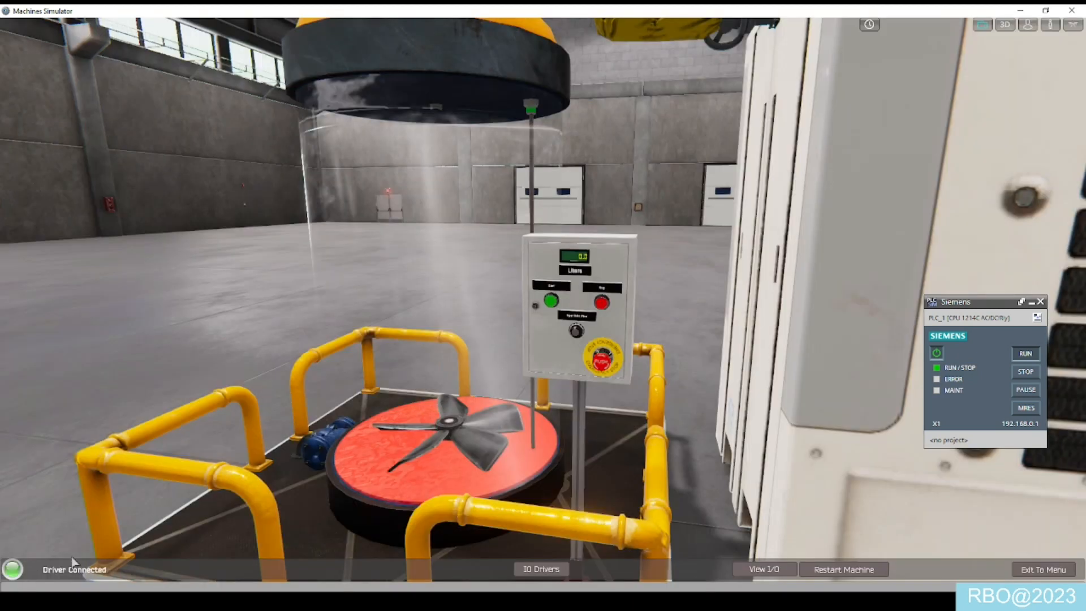
- Arrange TIA Portal and Machines Simulator side by side so data block AQ and the tank are both visible
key(super+Right)
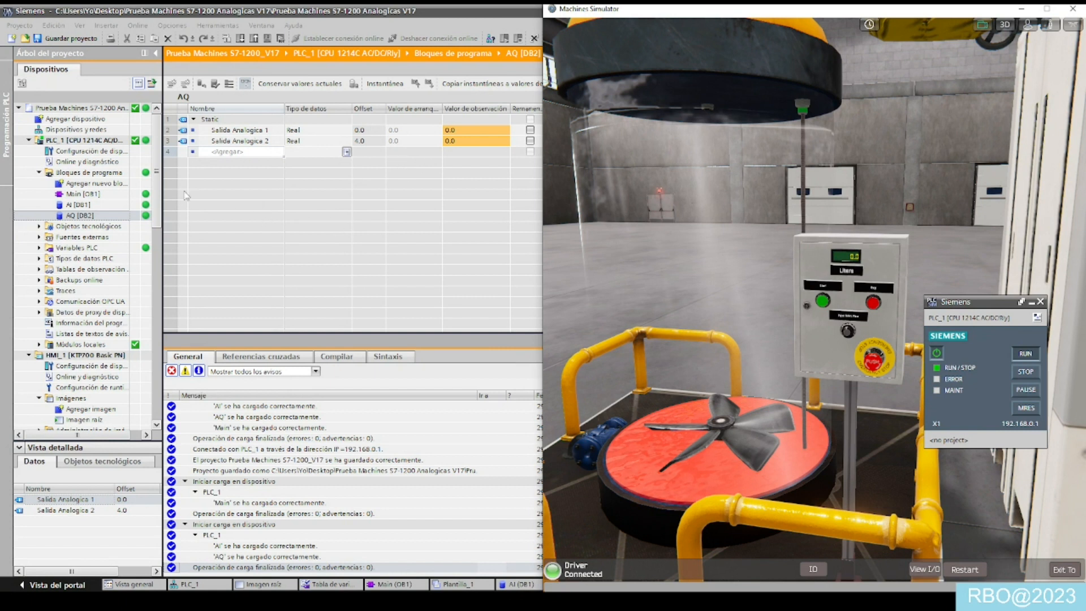
double_click(460, 132)
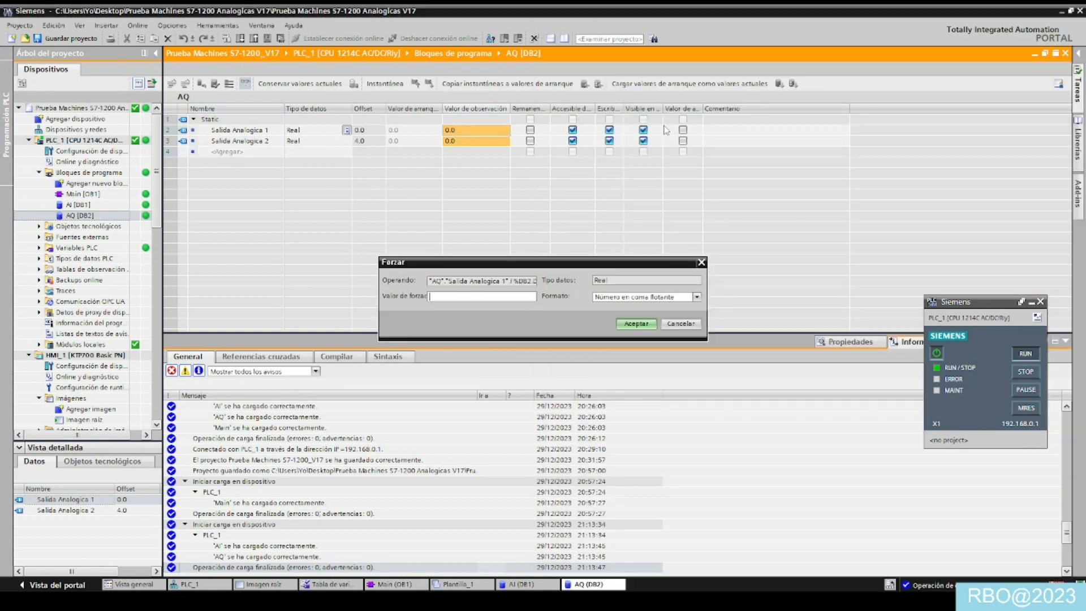
click(680, 324)
key(super+Right)
key(super+Left)
click(619, 141)
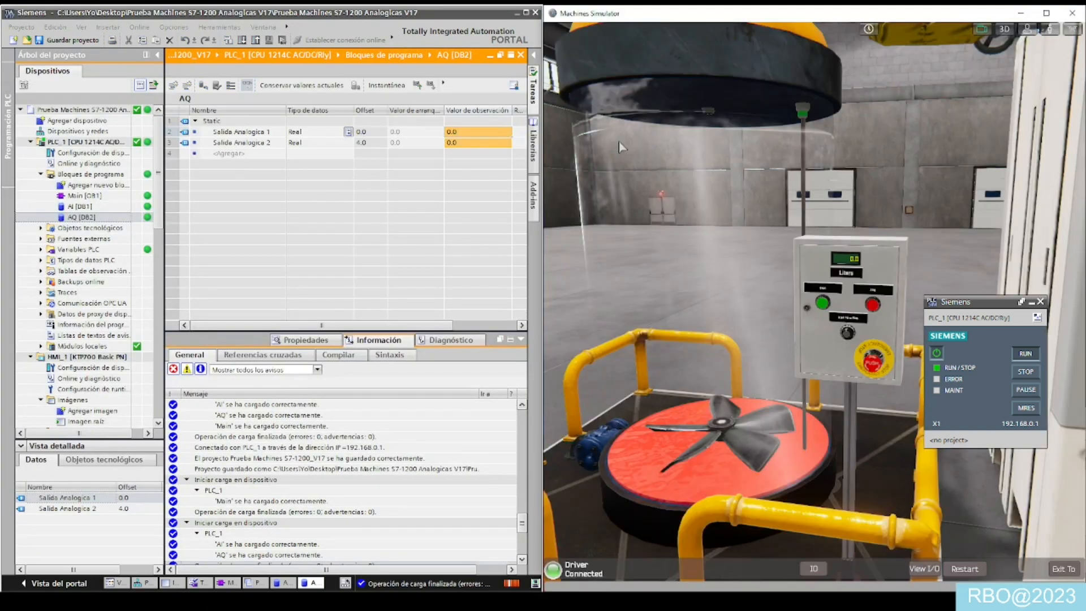
- Force Salida Analogica 1 in AQ [DB2] to 5, and raise it to 10 to open the tank's inlet valve further
double_click(468, 134)
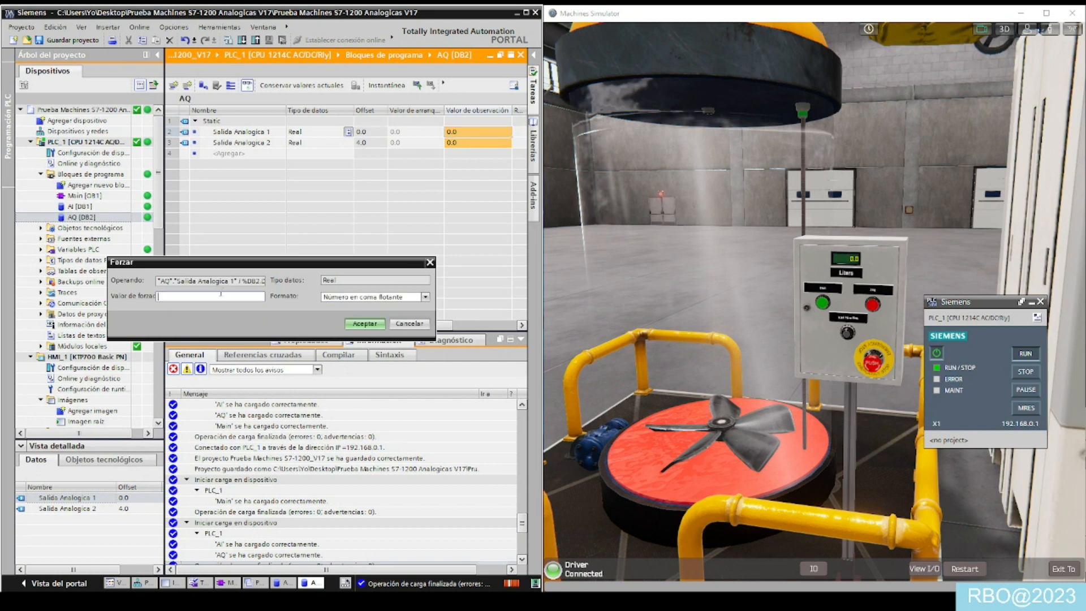
key(Return)
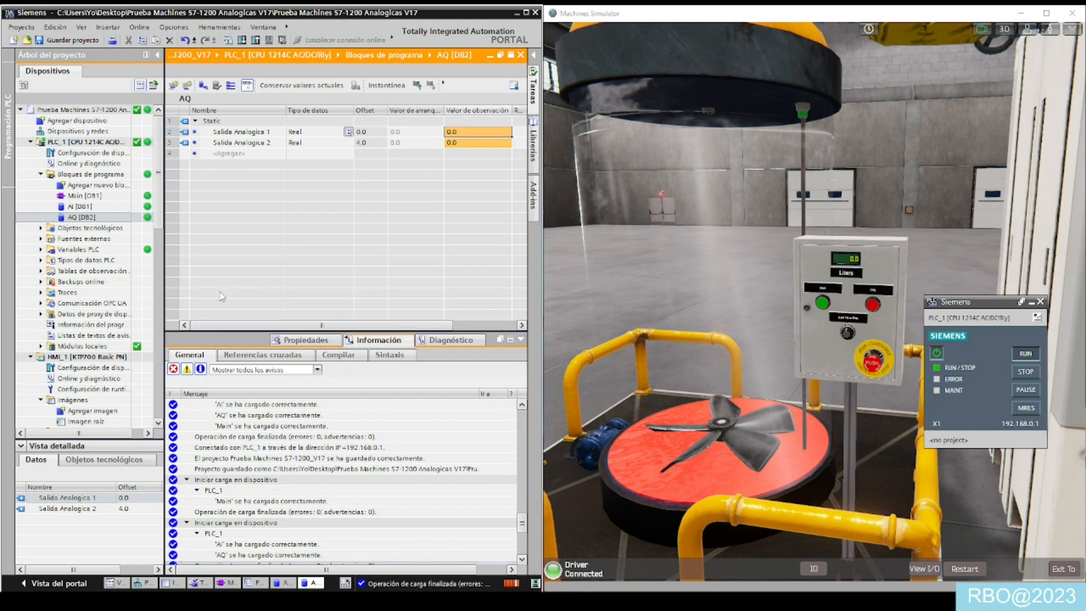
double_click(474, 134)
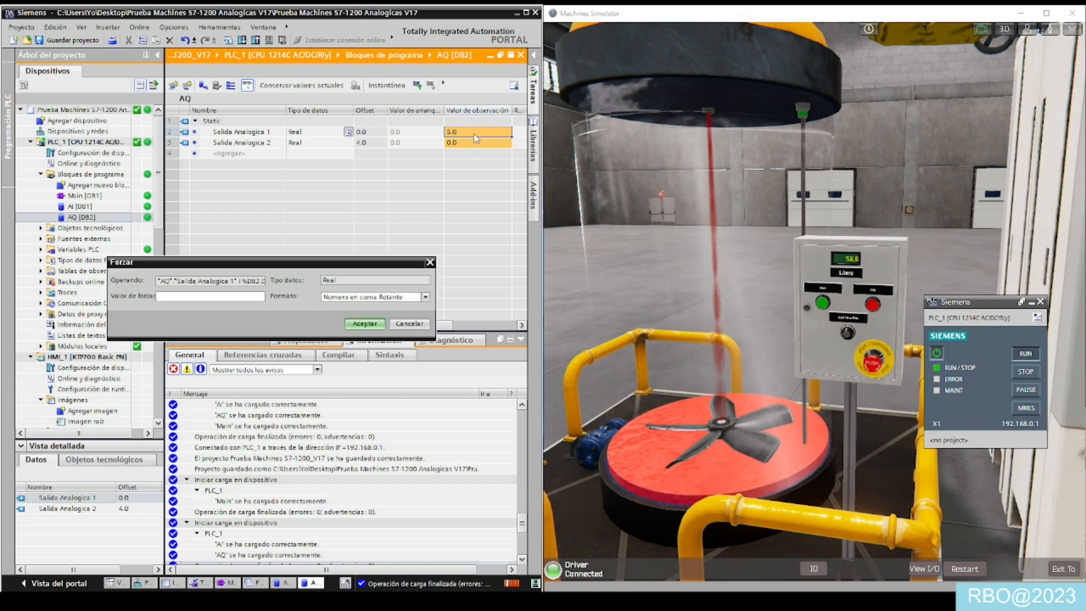
text(10)
key(Return)
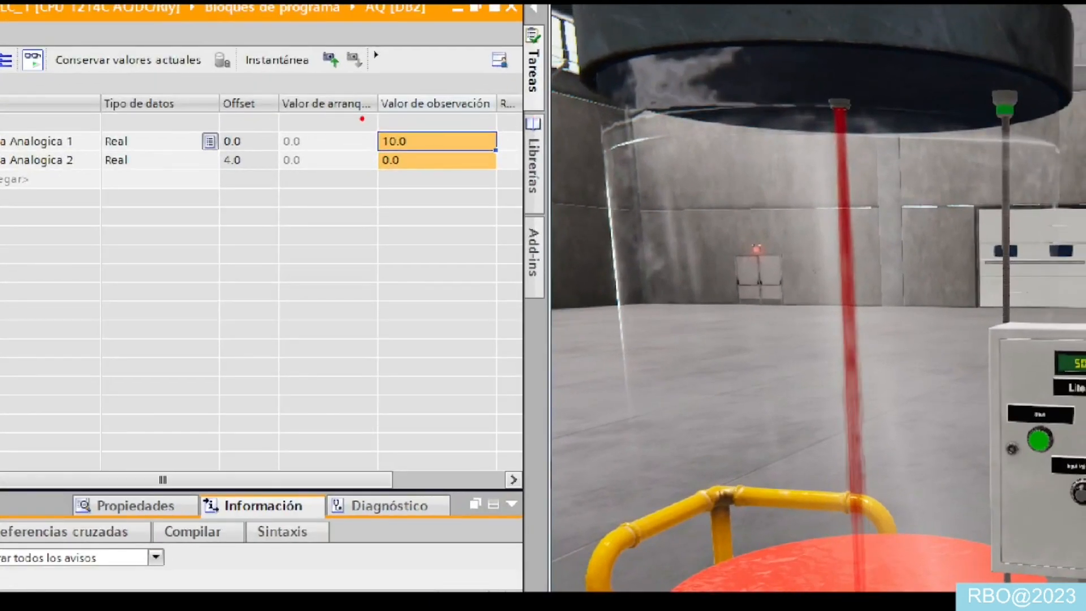
mouse_move(428, 119)
mouse_down()
mouse_move(586, 33)
mouse_move(803, 72)
mouse_move(829, 93)
mouse_move(784, 109)
mouse_up()
key(Escape)
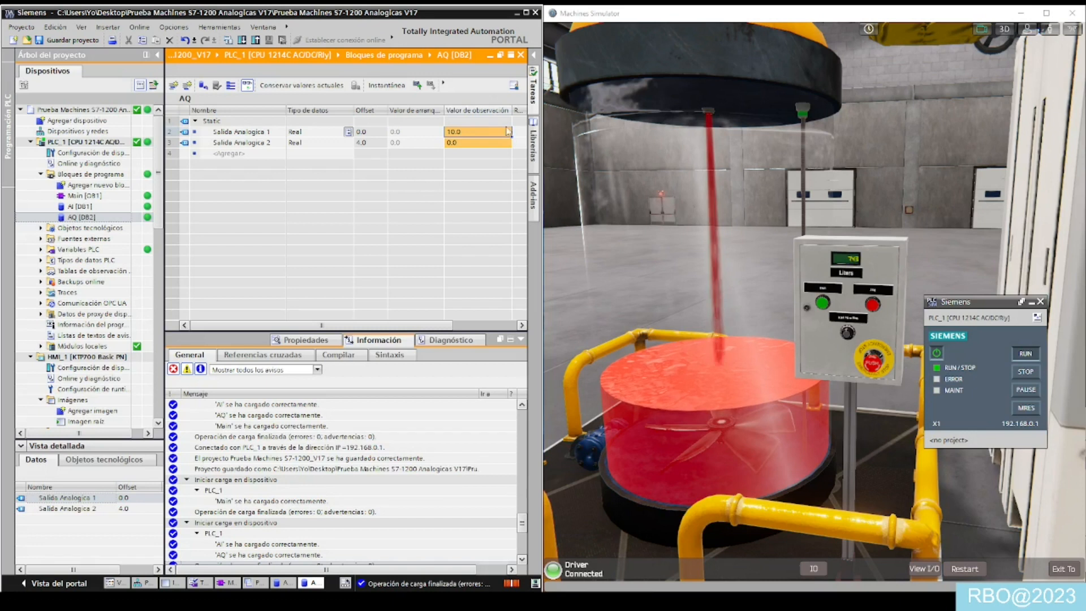
- Force Salida Analogica 1 to 0 to stop filling, and open AI [DB1] to check the level on Entrada Analogica 1
double_click(478, 133)
text(0)
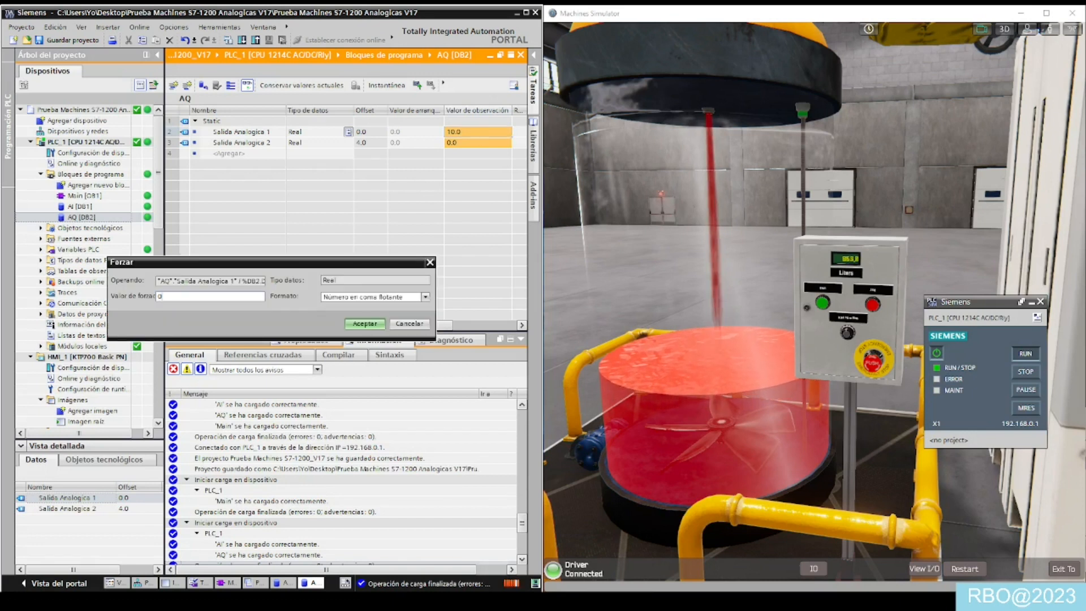
key(Return)
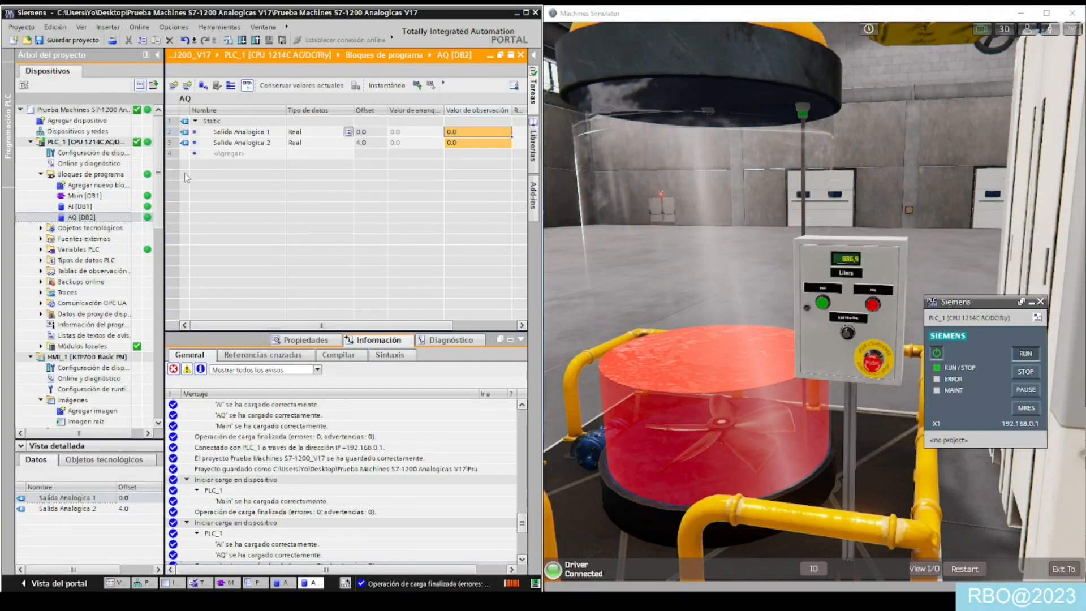
click(89, 206)
double_click(89, 206)
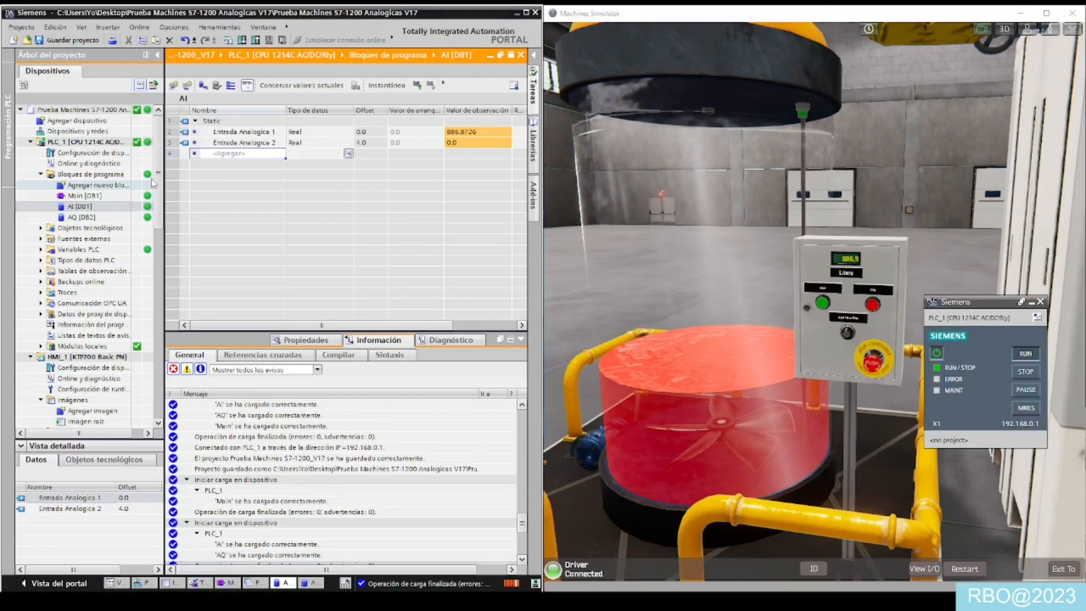
- Open AQ [DB2], force Salida Analogica 2 to 10 to try the tank's outlet valve, and force it back to 0
double_click(85, 217)
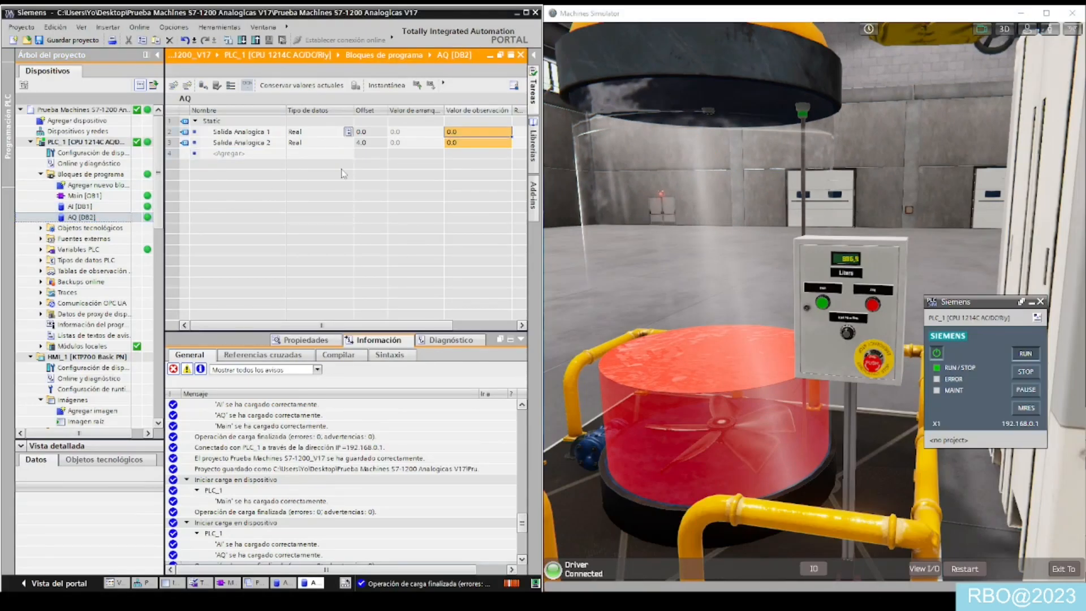
double_click(451, 145)
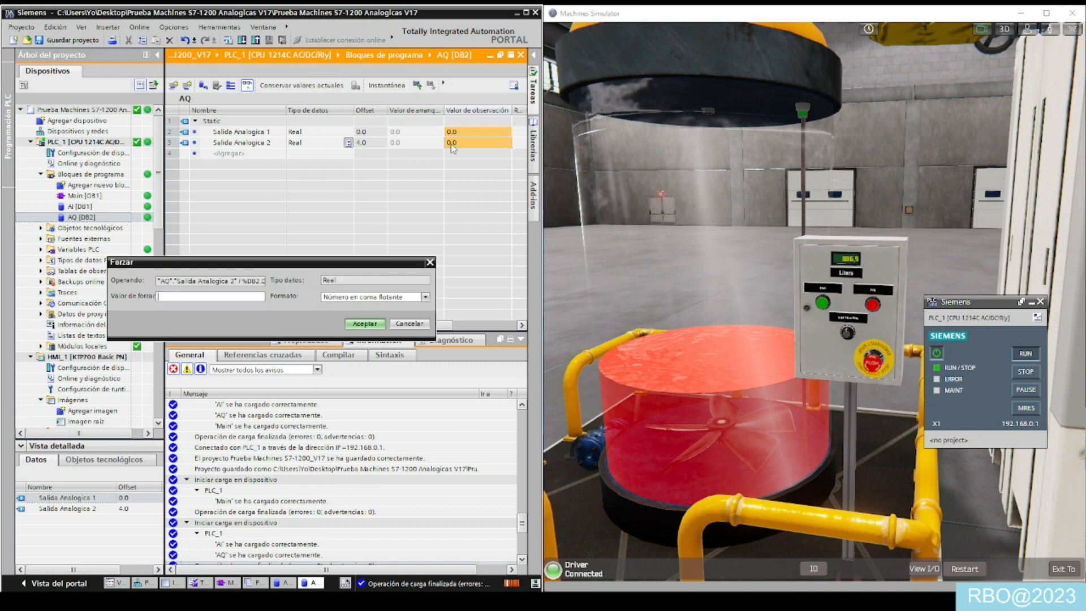
text(10)
key(Return)
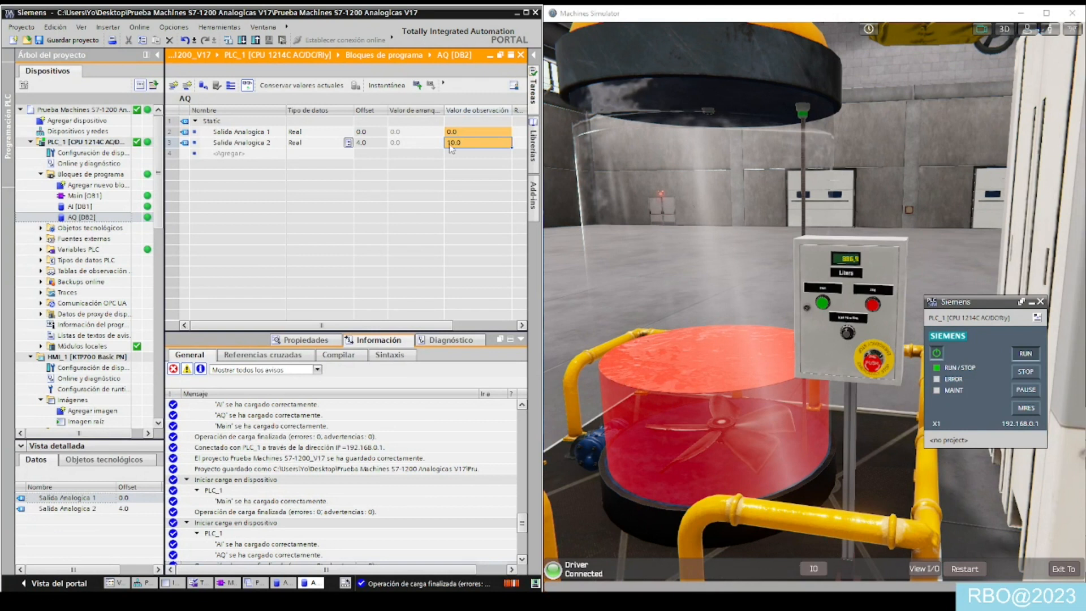
key(ctrl+F2)
key(Return)
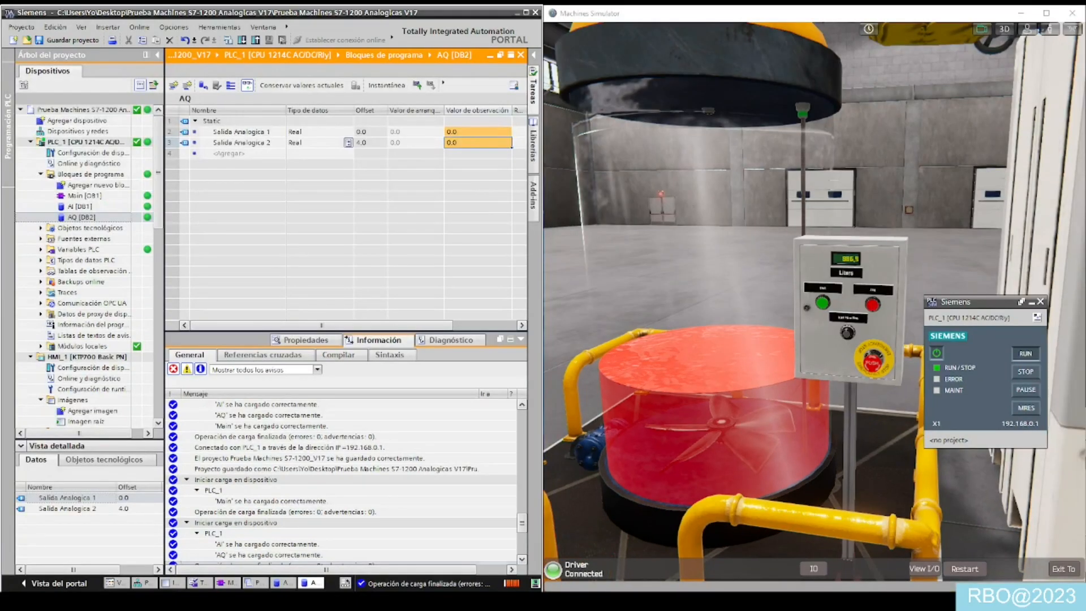
- Check that the NetToPLCsim server is running, maximize Machines Simulator, and stop the Siemens_PLC driver in its IO driver settings
click(566, 601)
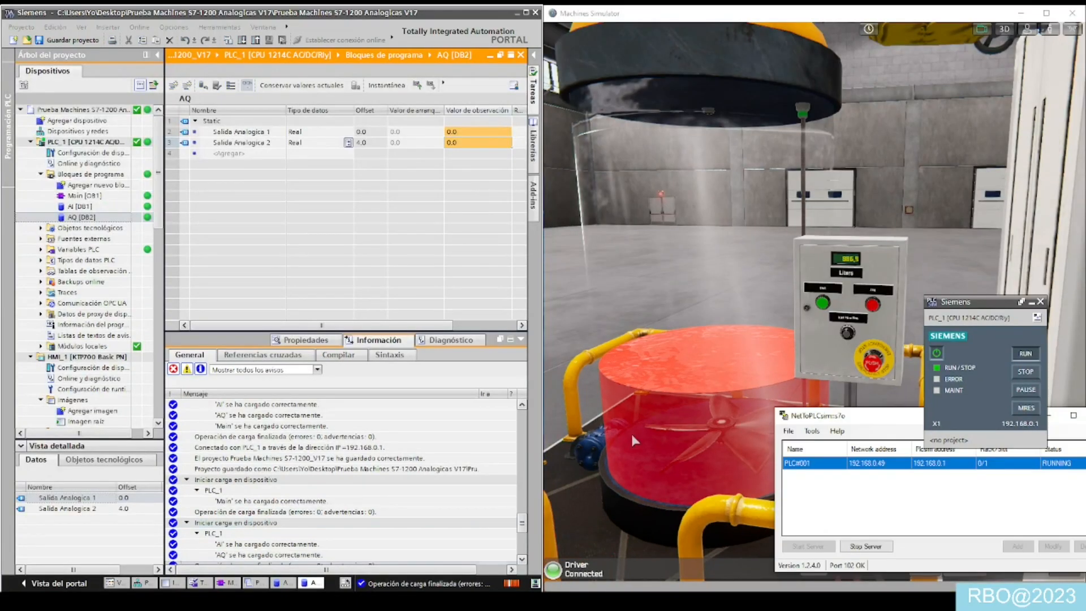
click(512, 600)
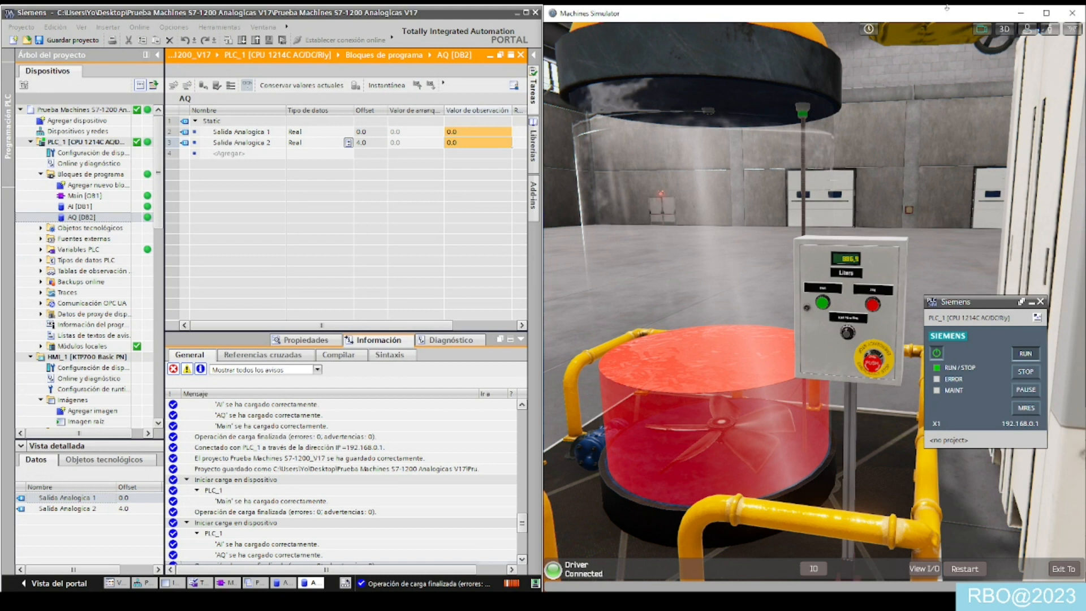
click(1047, 13)
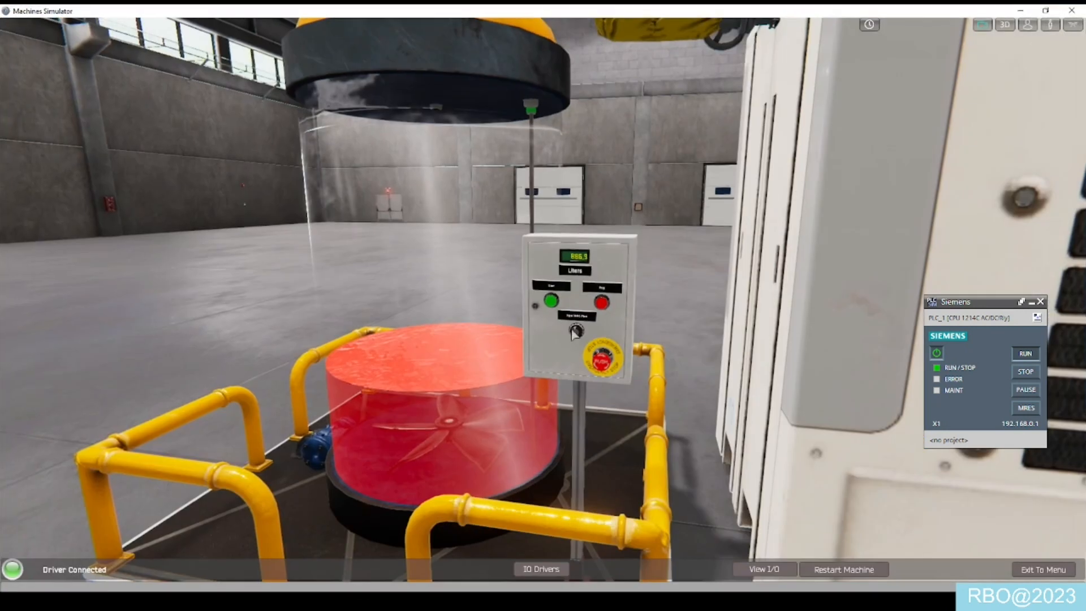
click(532, 573)
click(99, 24)
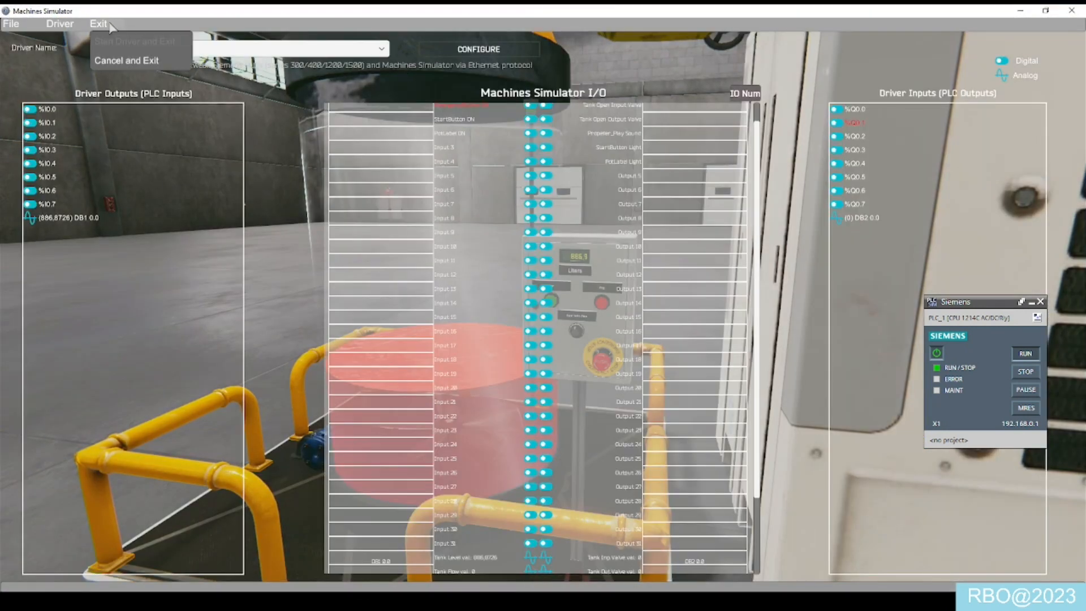
click(73, 57)
- Configure the Siemens_PLC driver with a DB length of 2 for both analog inputs and analog outputs
click(435, 50)
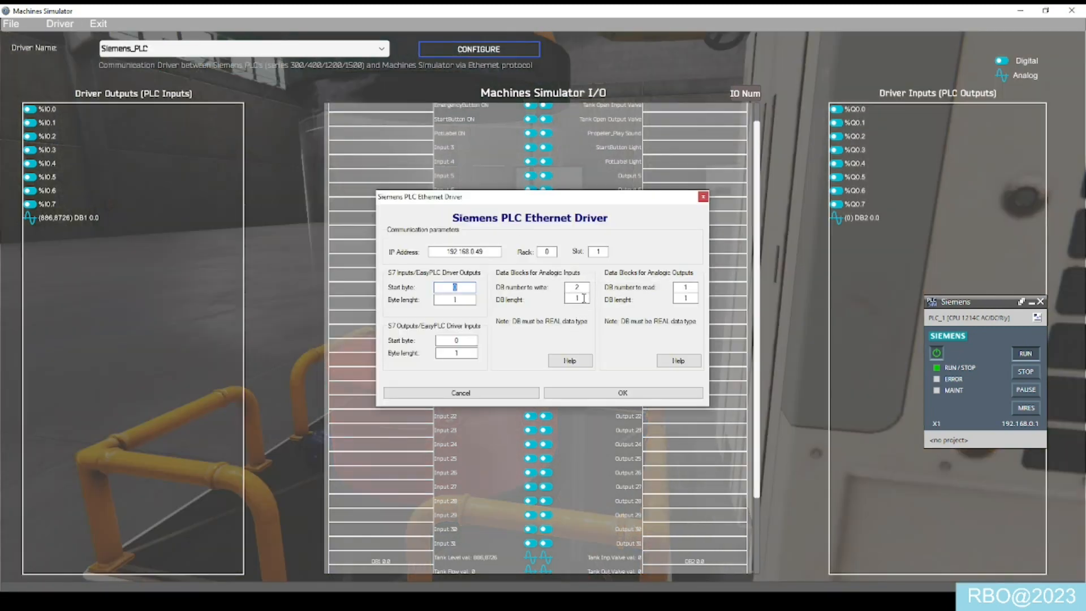
text(22)
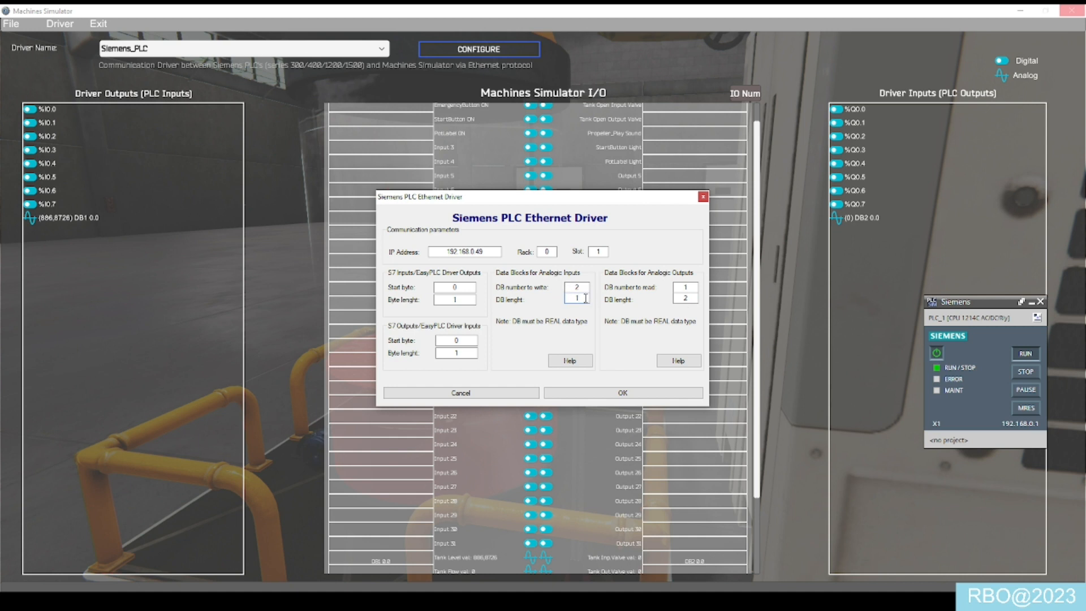
text(1)
click(611, 396)
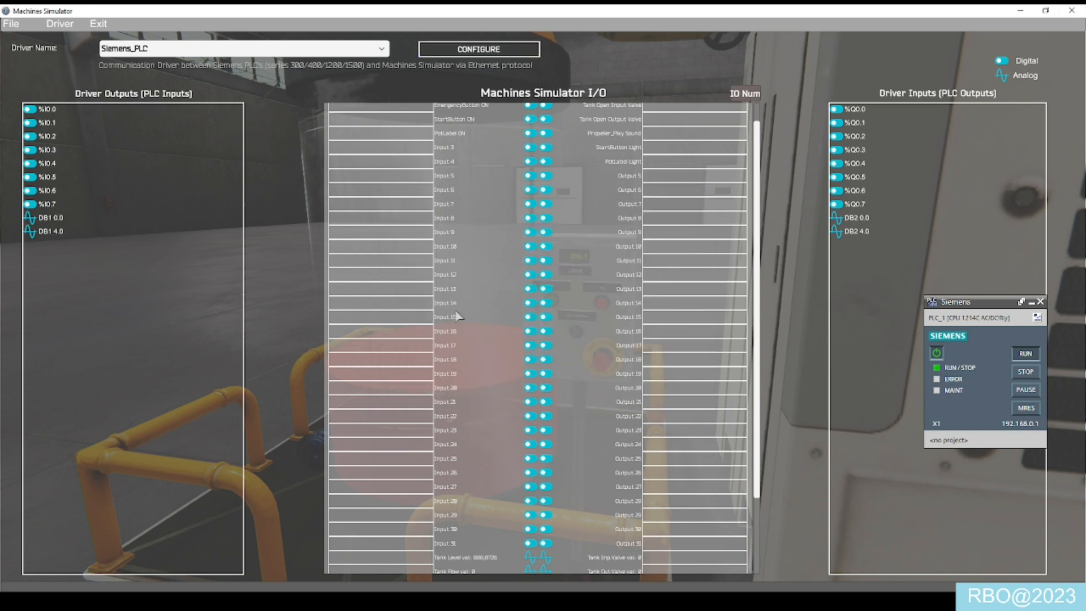
- Assign DB1 0.0 to Tank Level, DB1 4.0 to Tank Flow, DB2 0.0 to Tank Inp.Valve and DB2 4.0 to Tank Out.Valve
scroll(471, 283, down, 2)
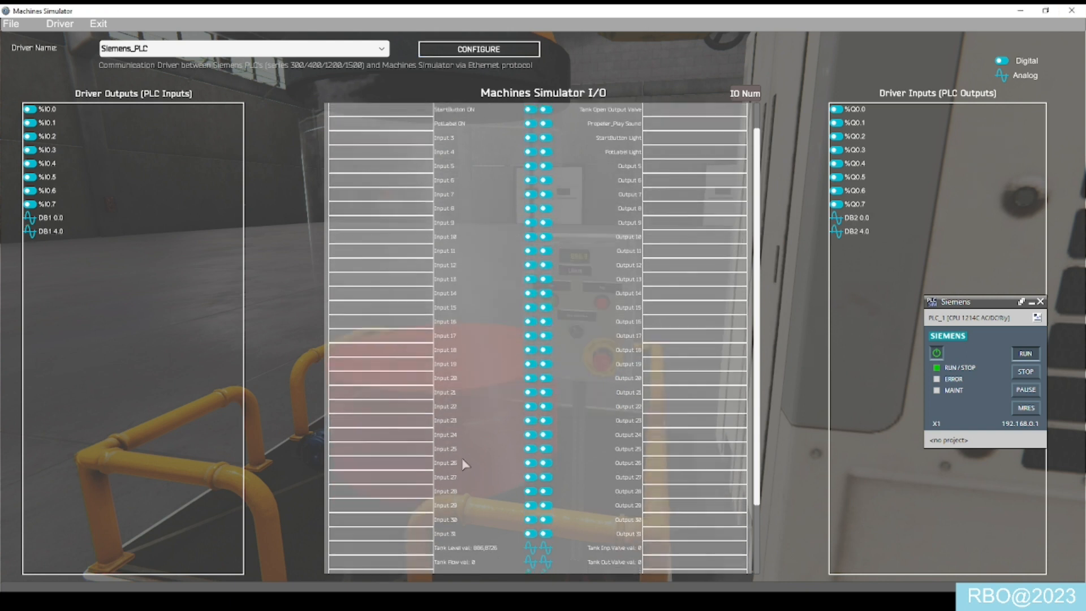
drag(61, 224, 396, 548)
drag(62, 233, 380, 564)
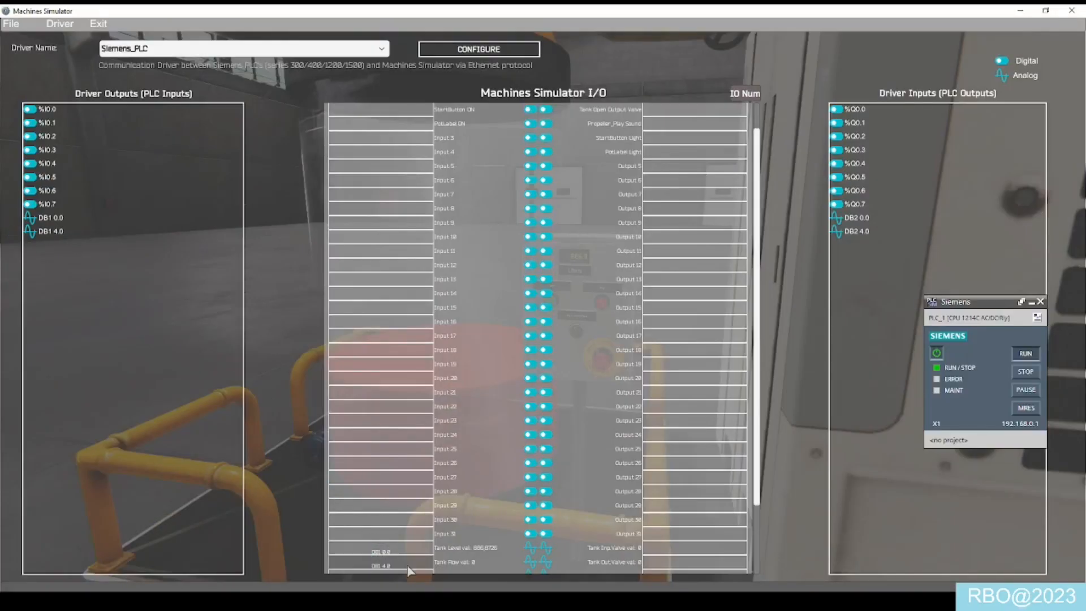
drag(863, 226, 710, 551)
drag(856, 231, 712, 566)
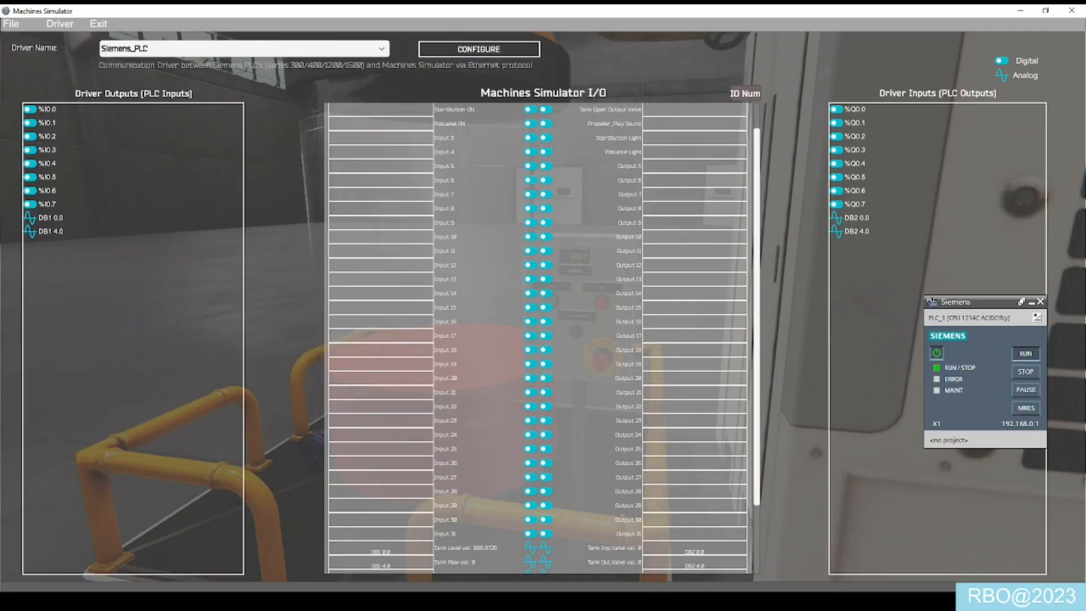
- Start the Siemens_PLC driver with the new assignments and exit to the machine view
click(60, 24)
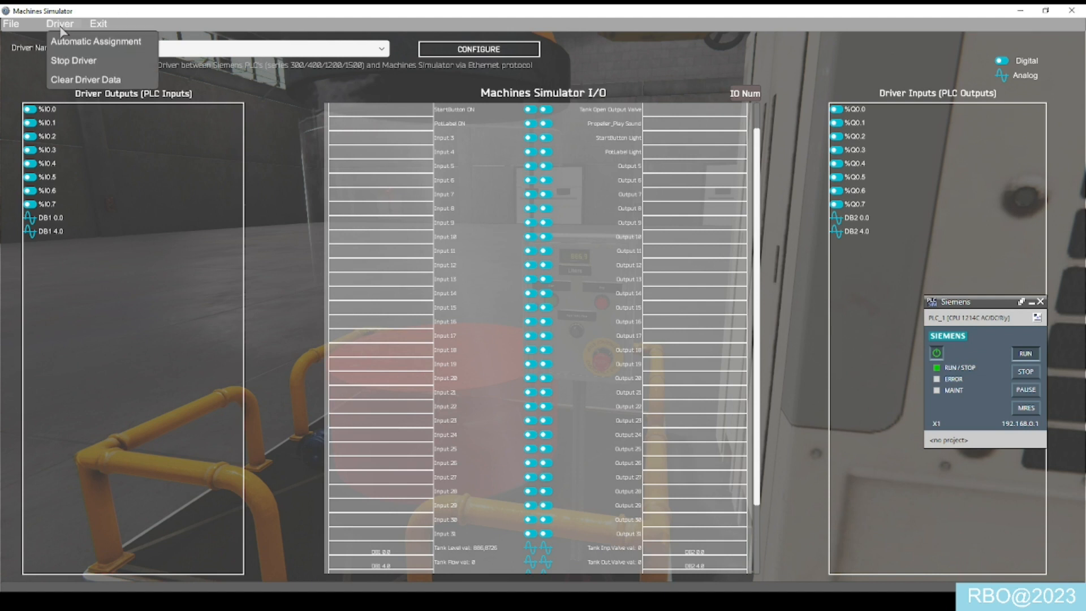
click(99, 27)
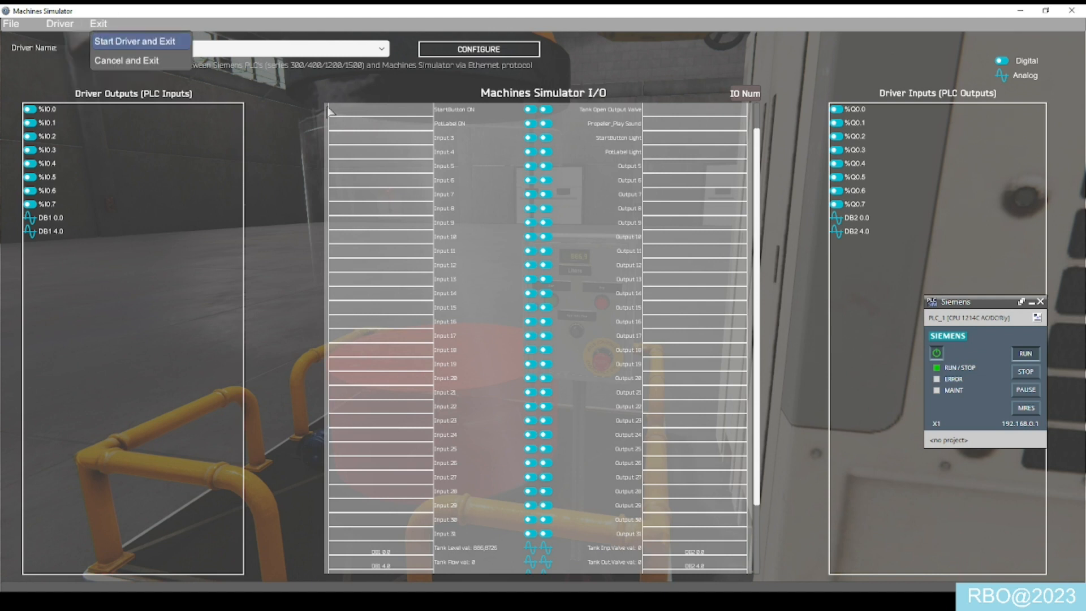
click(105, 41)
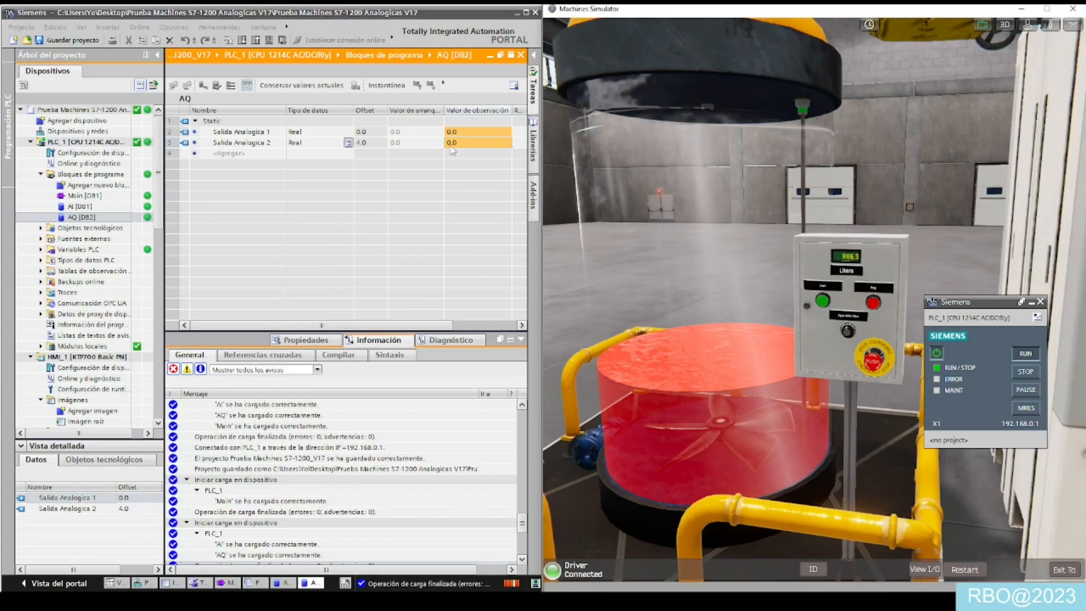
- Force Salida Analogica 2 in AQ [DB2] to 10 to drain the tank, and open AI [DB1] to check level and flow
double_click(456, 144)
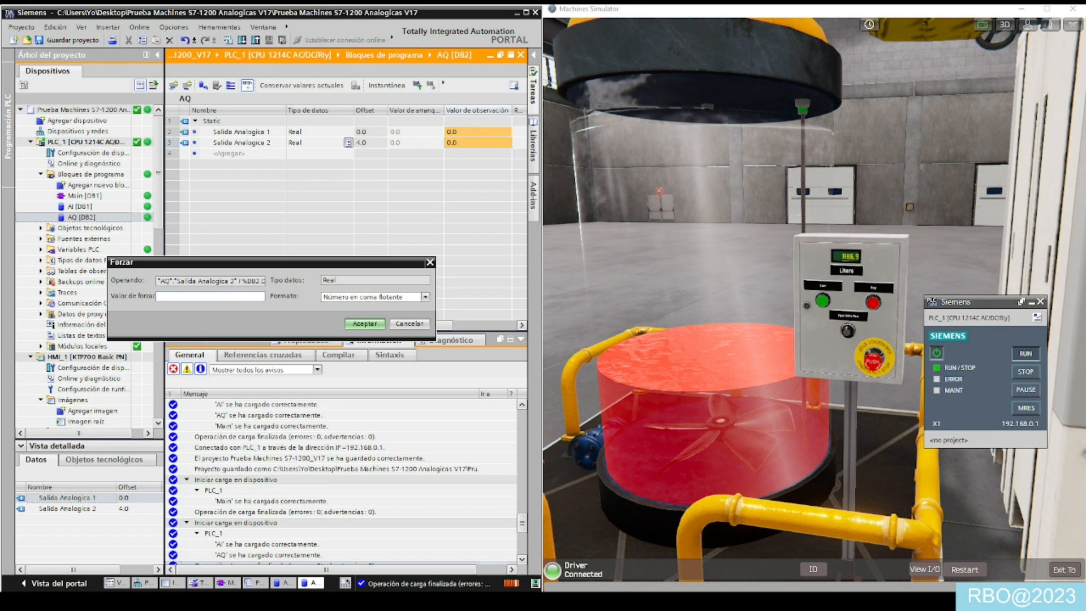
key(Return)
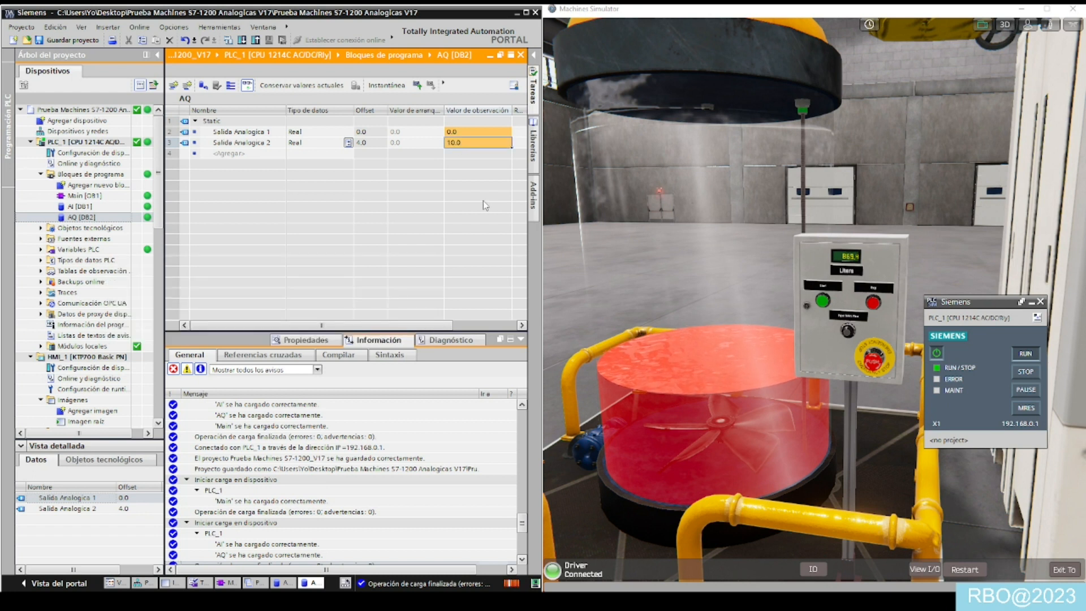
double_click(113, 208)
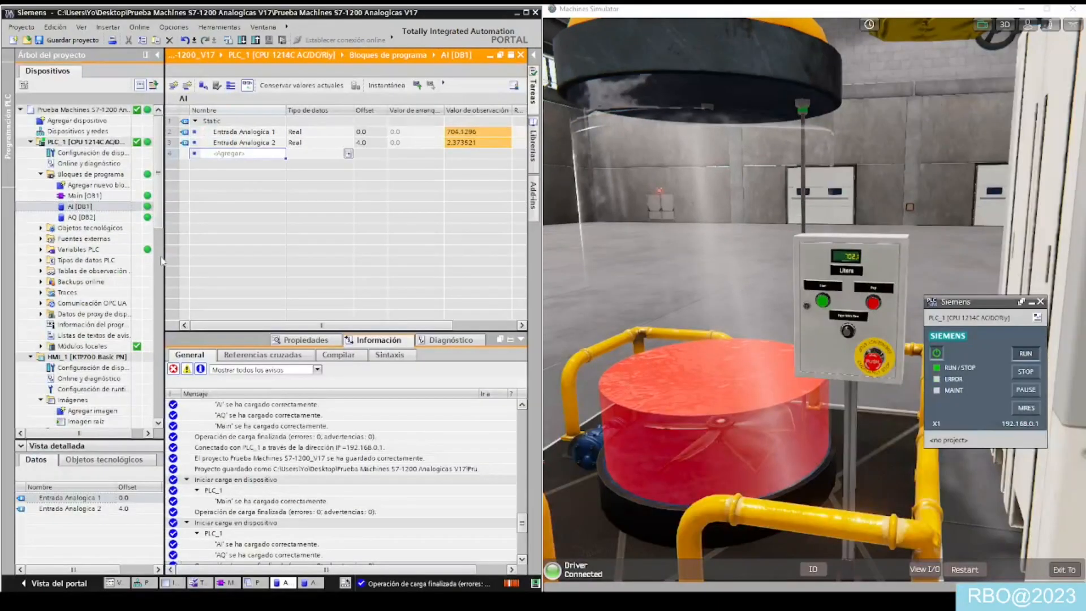
- Force Salida Analogica 2 back to 0 to close the outlet valve, and reopen AI [DB1] to check both analog inputs
double_click(81, 217)
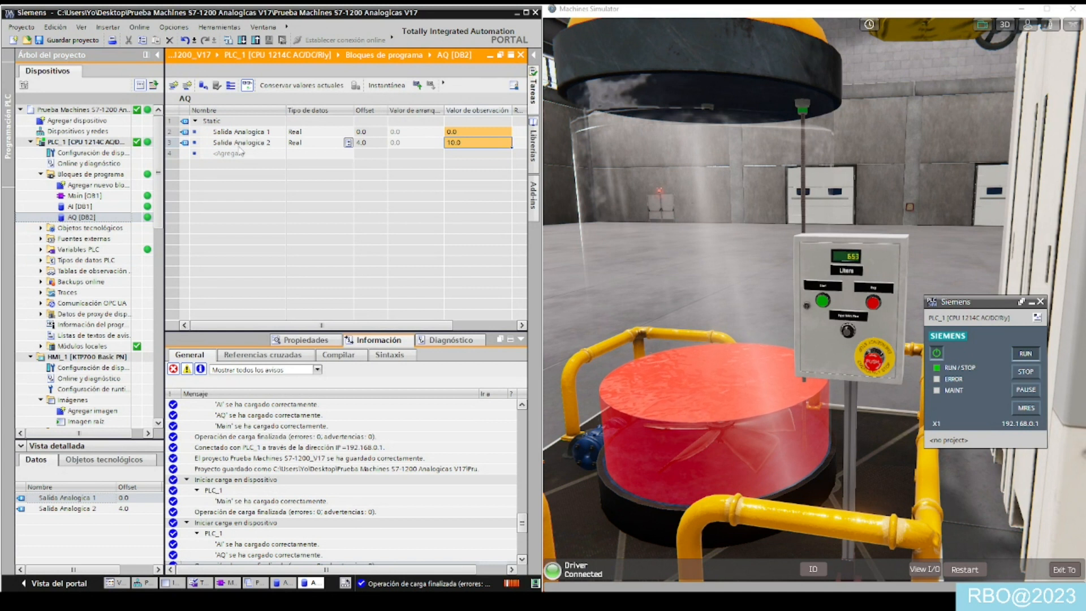
double_click(461, 145)
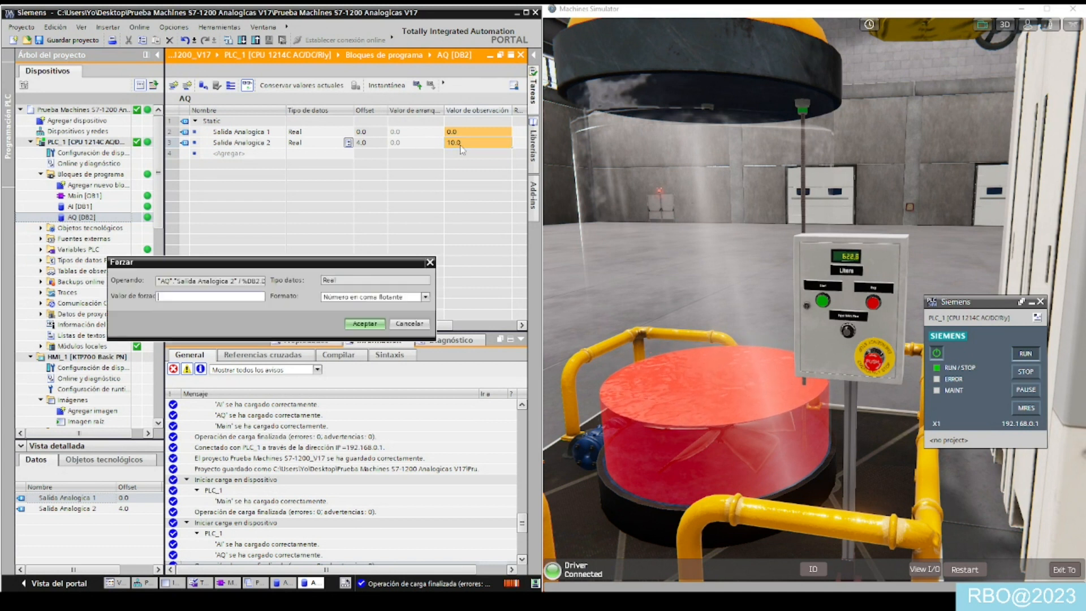
key(Return)
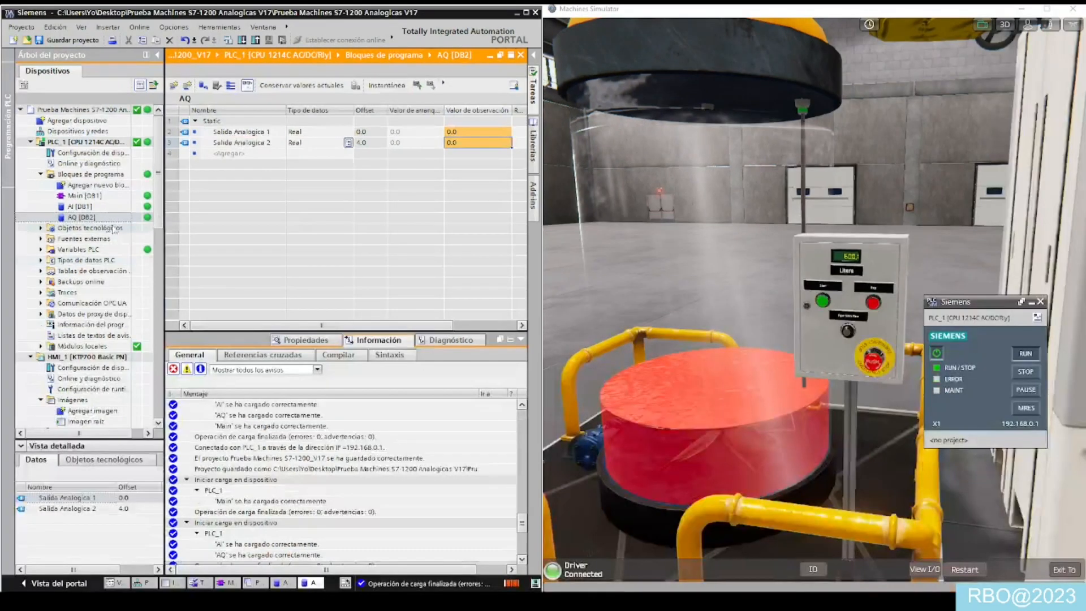
double_click(79, 206)
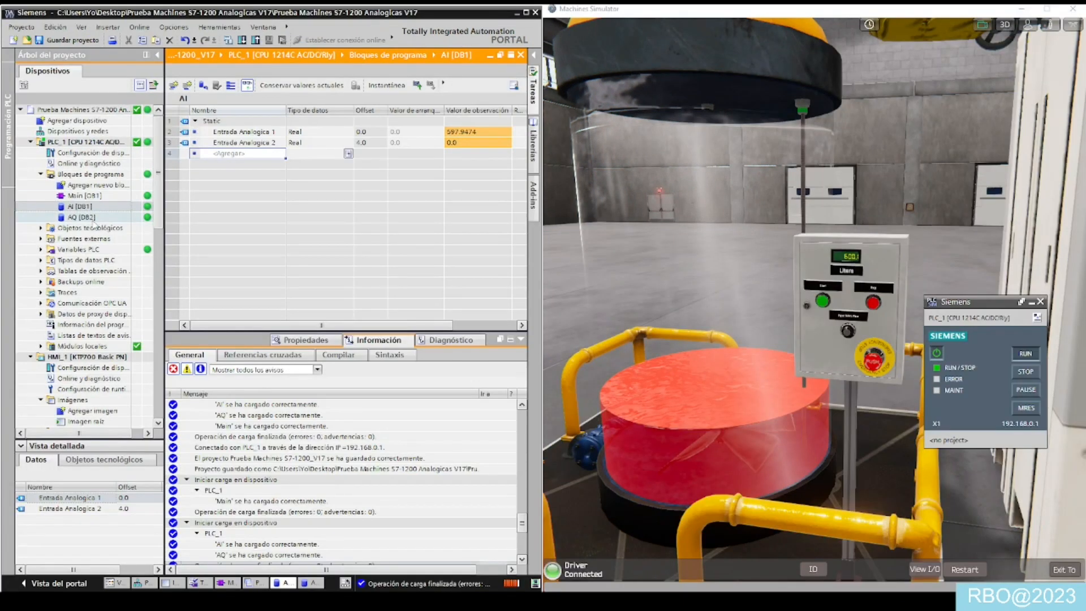
- Switch to Machines Simulator at full size, open its IO driver settings and stop the Siemens_PLC driver
click(72, 218)
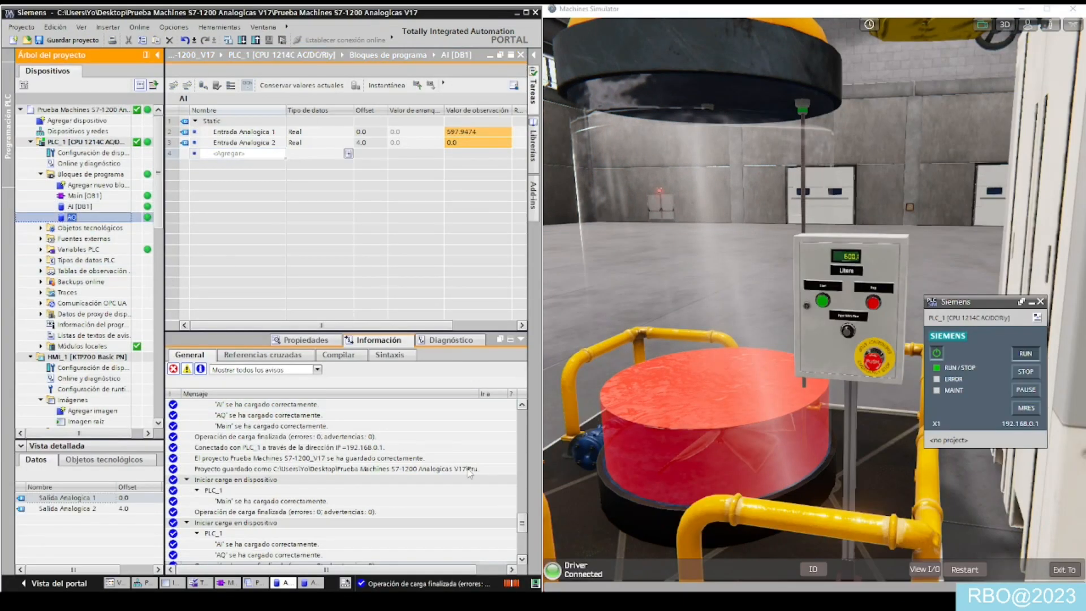
click(776, 389)
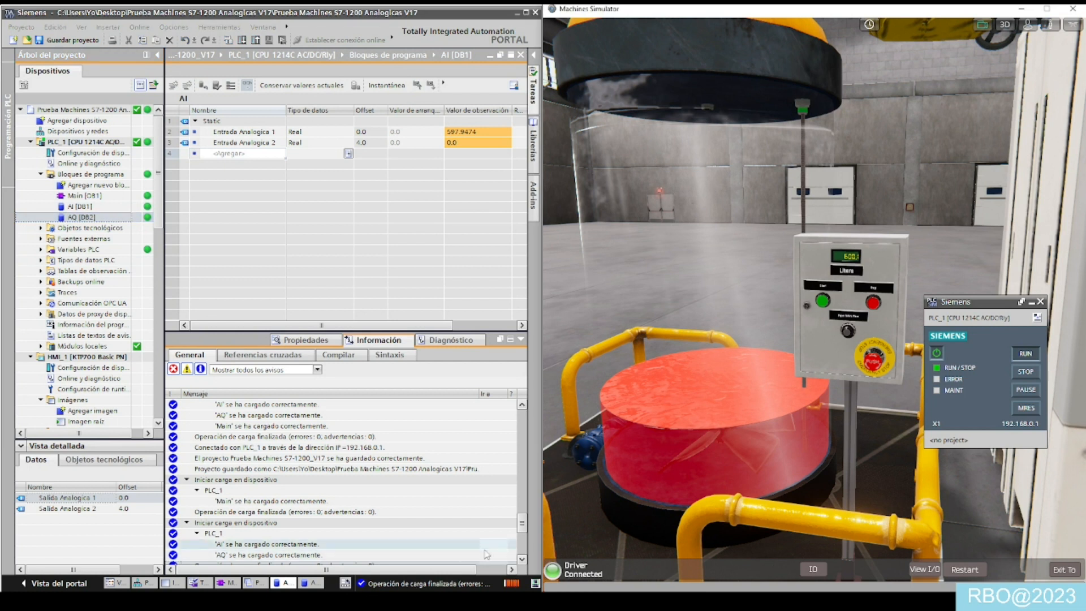
click(1048, 8)
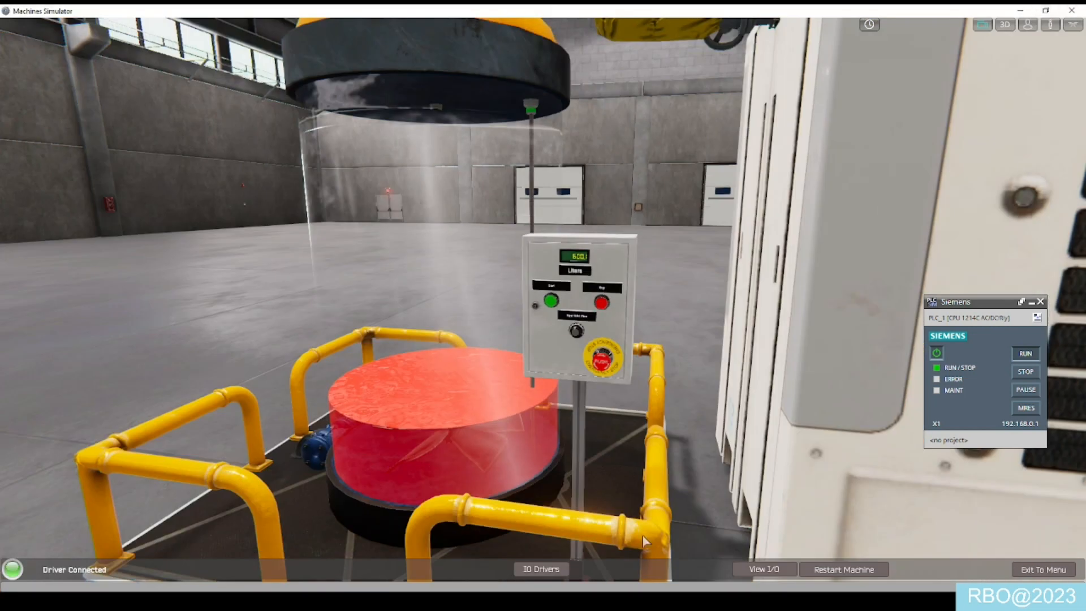
click(542, 572)
click(59, 23)
click(99, 63)
click(99, 24)
click(135, 42)
- Increase the driver's DB length for analog inputs so that address DB2 8.0 is included
click(478, 50)
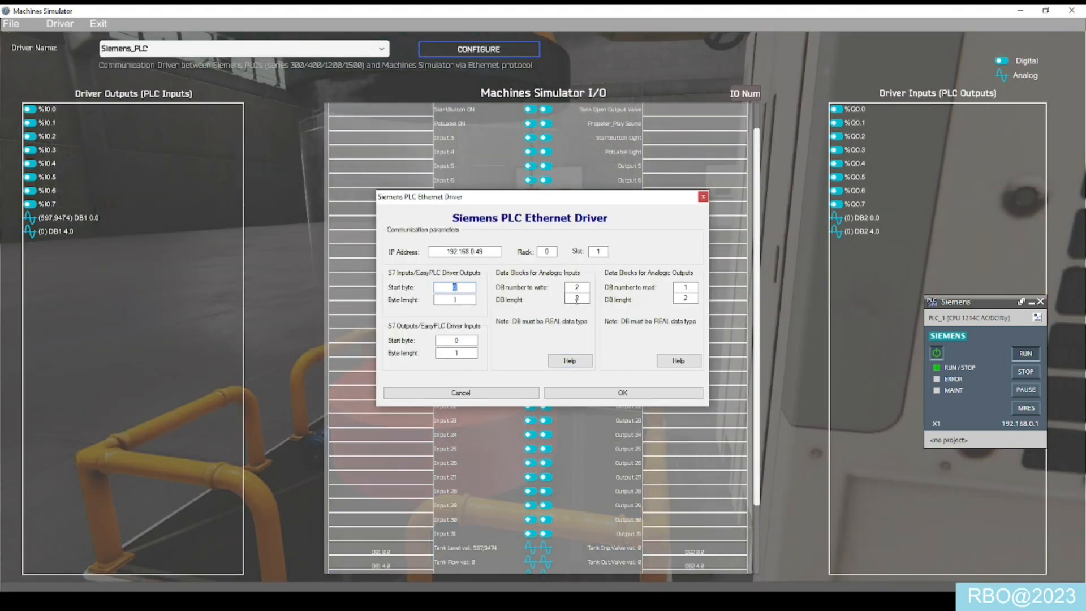
drag(585, 299, 512, 302)
click(640, 392)
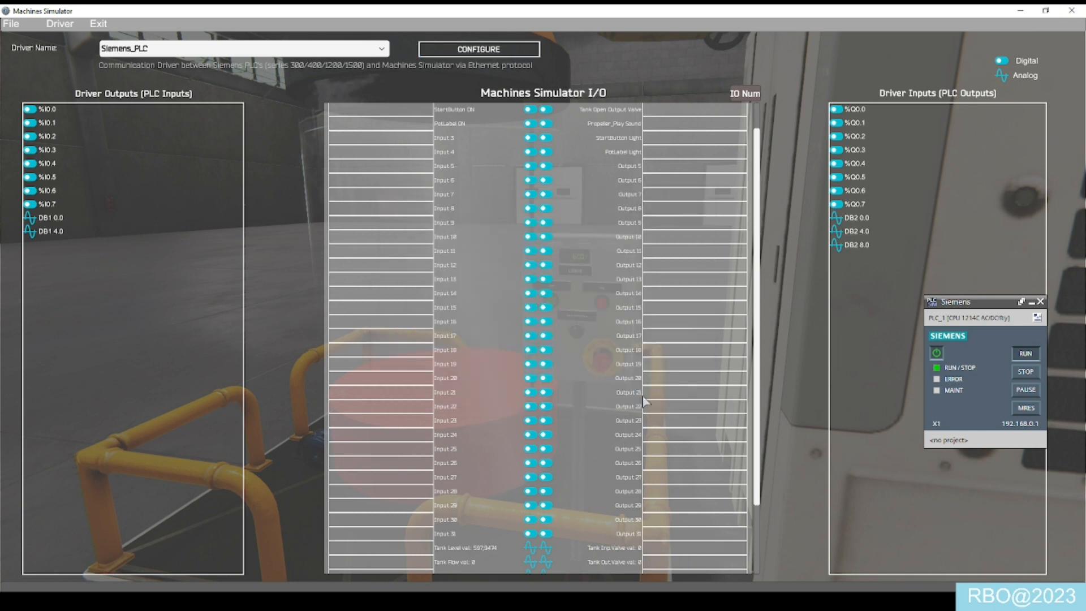
- Try to start the driver with the longer DB2, exit to the machine view and check the NetToPLCsim server
click(99, 24)
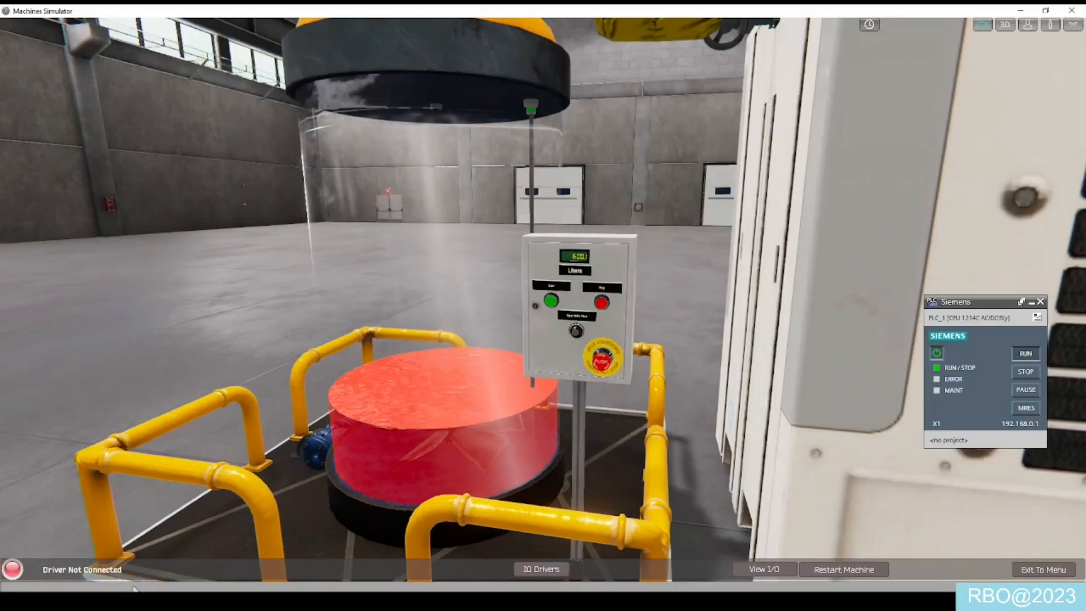
click(949, 306)
click(521, 601)
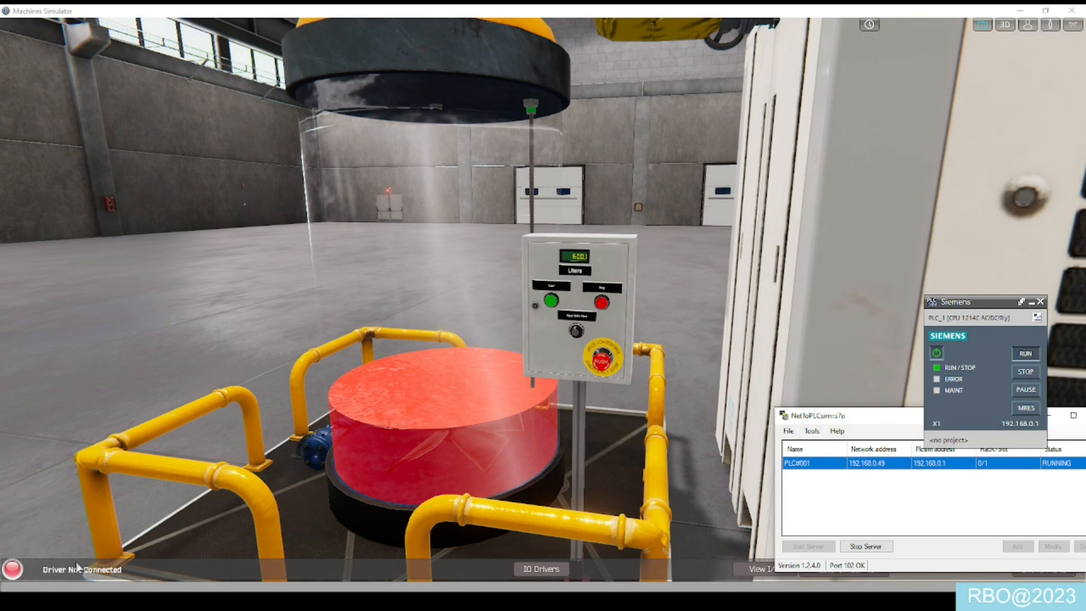
- Stop the driver again in the IO driver settings and set its DB length for analog inputs to 2
click(540, 569)
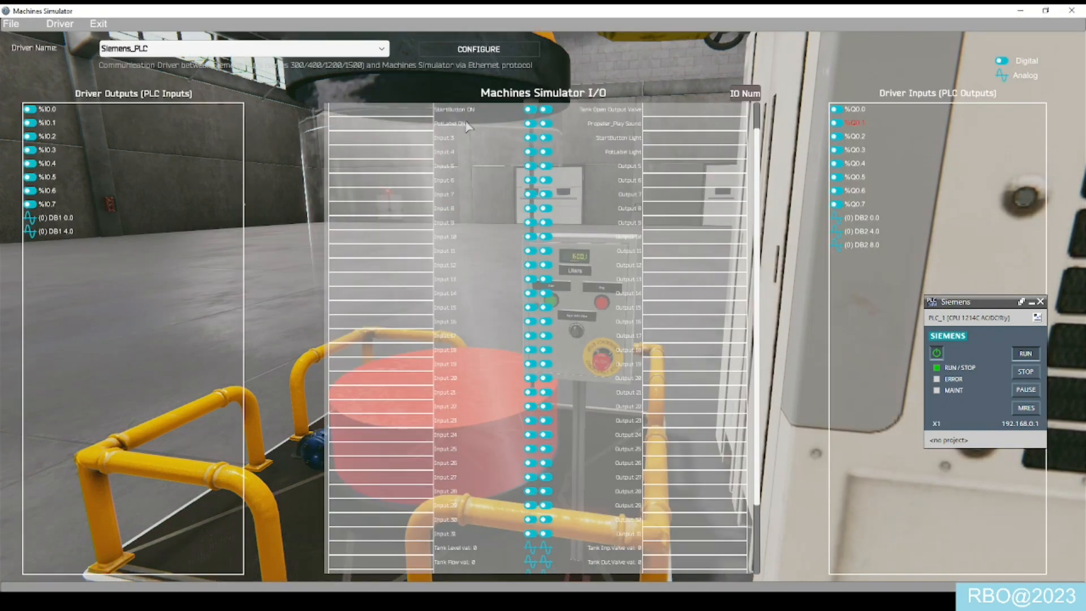
click(59, 24)
click(72, 58)
click(98, 24)
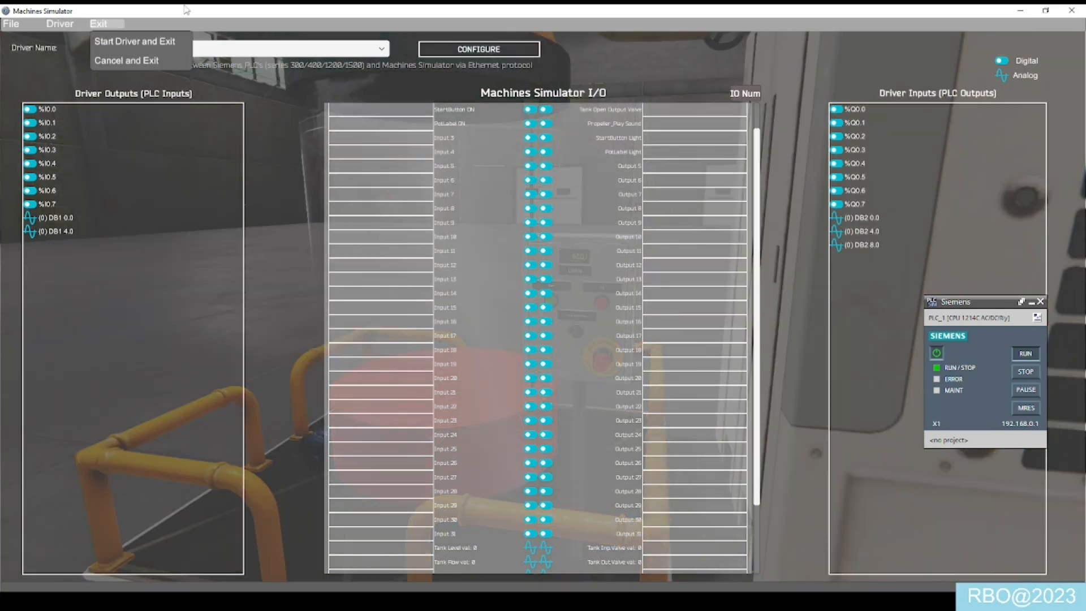
click(480, 47)
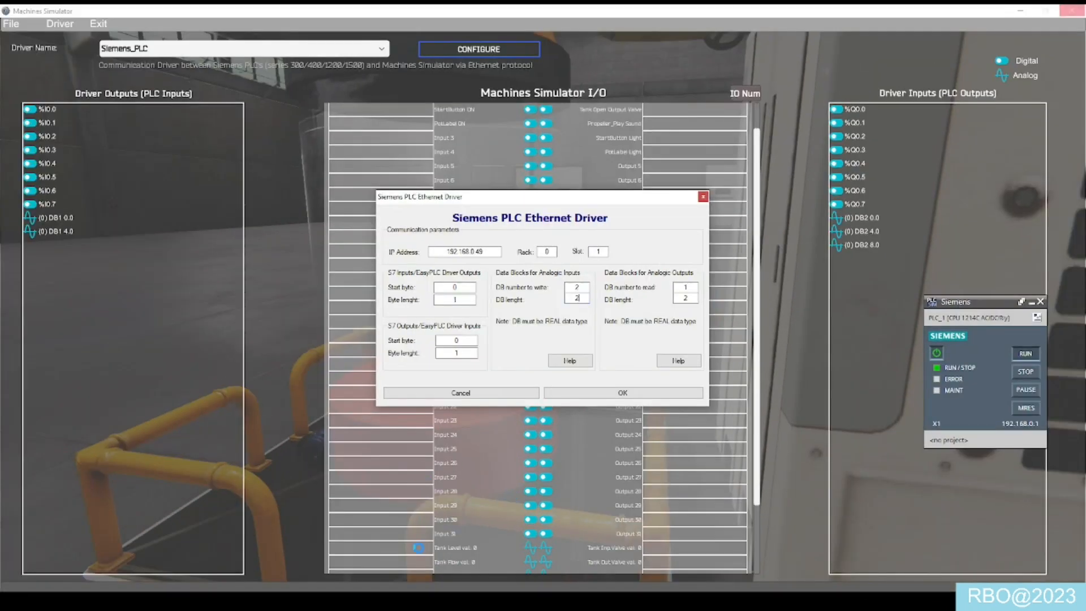
- Switch to TIA Portal and review data blocks AI [DB1] and AQ [DB2] against the driver's DB lengths
click(385, 599)
click(80, 208)
click(78, 208)
click(80, 217)
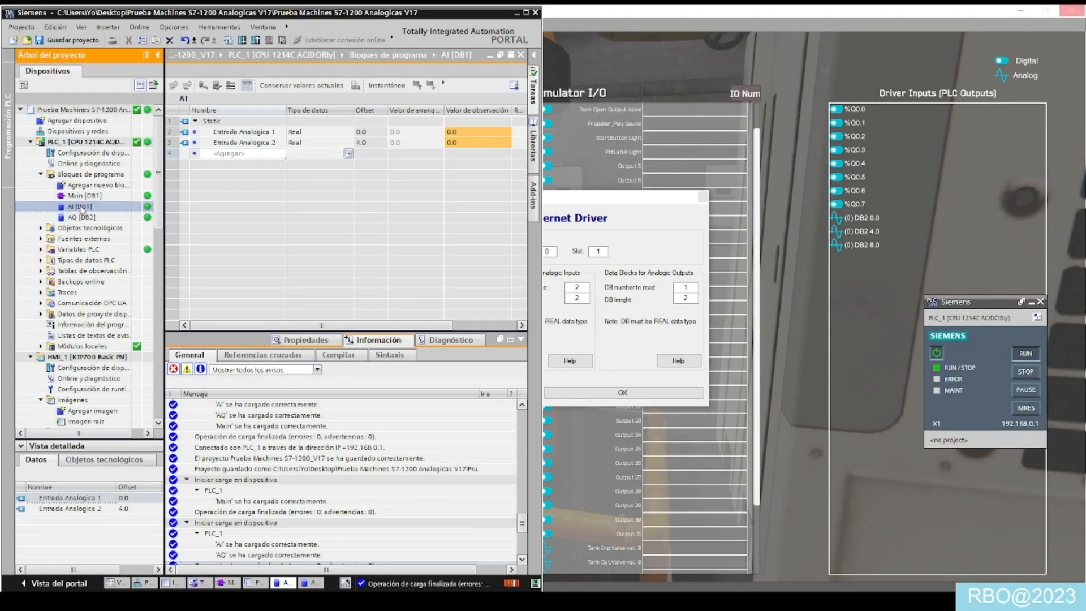
- Compare the variables and offsets in data block AI [DB1] with those in AQ [DB2]
click(85, 218)
click(86, 218)
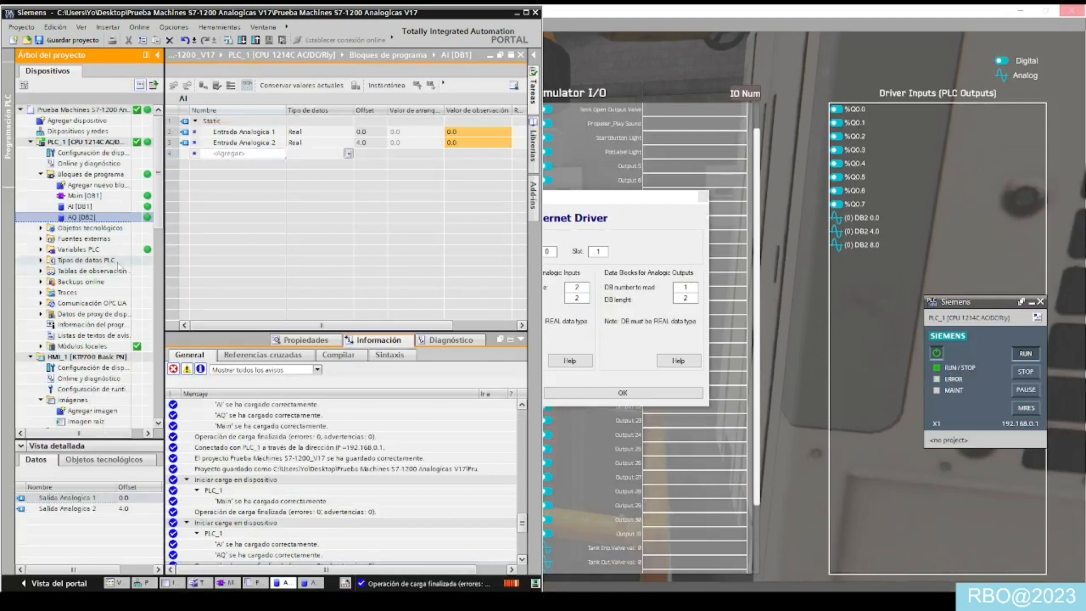
double_click(83, 206)
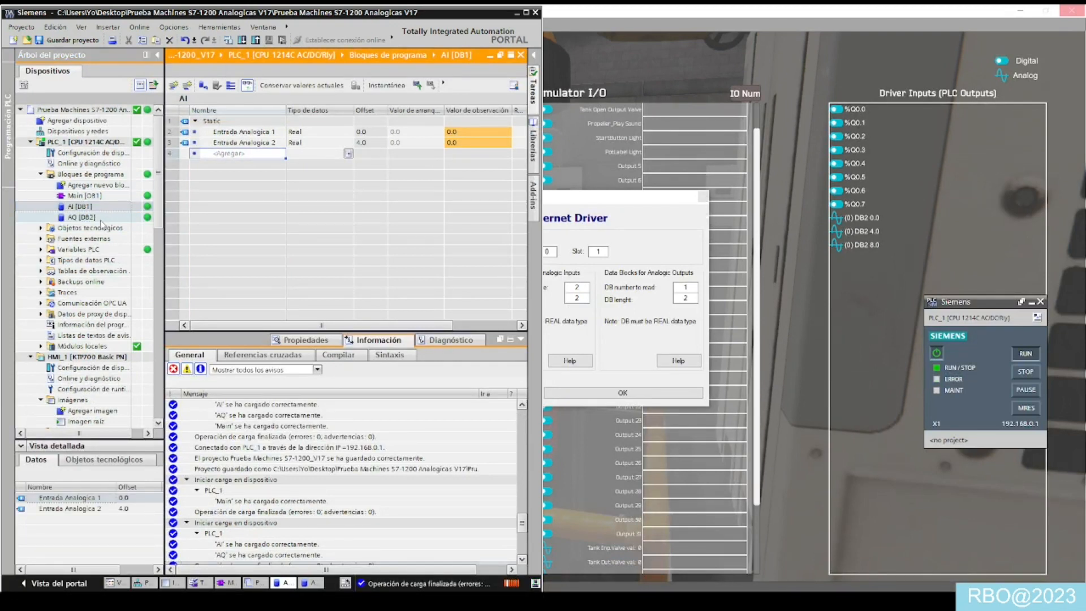
click(83, 217)
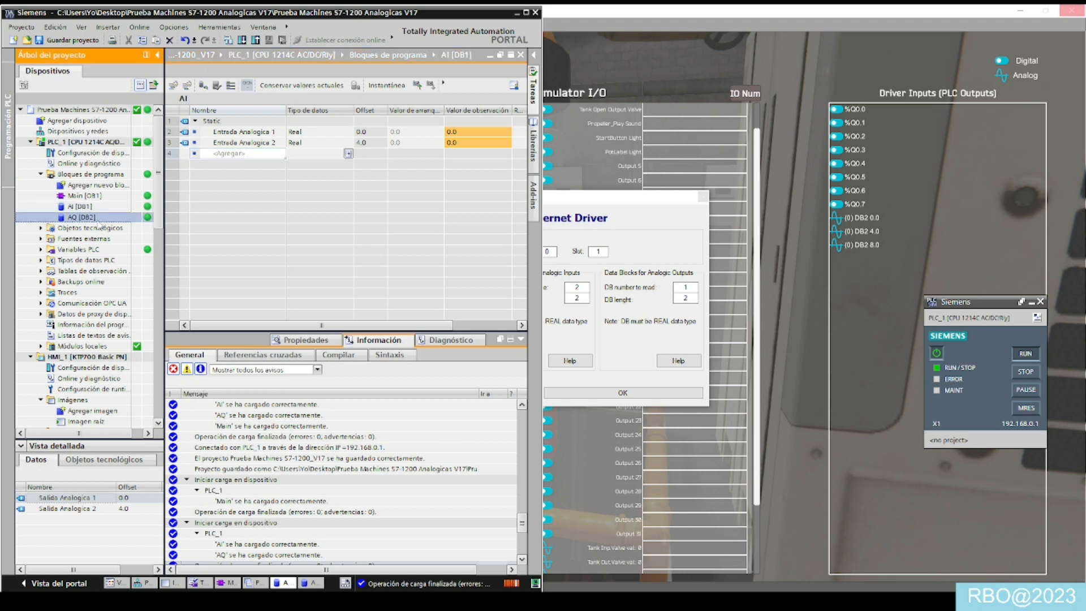
double_click(92, 207)
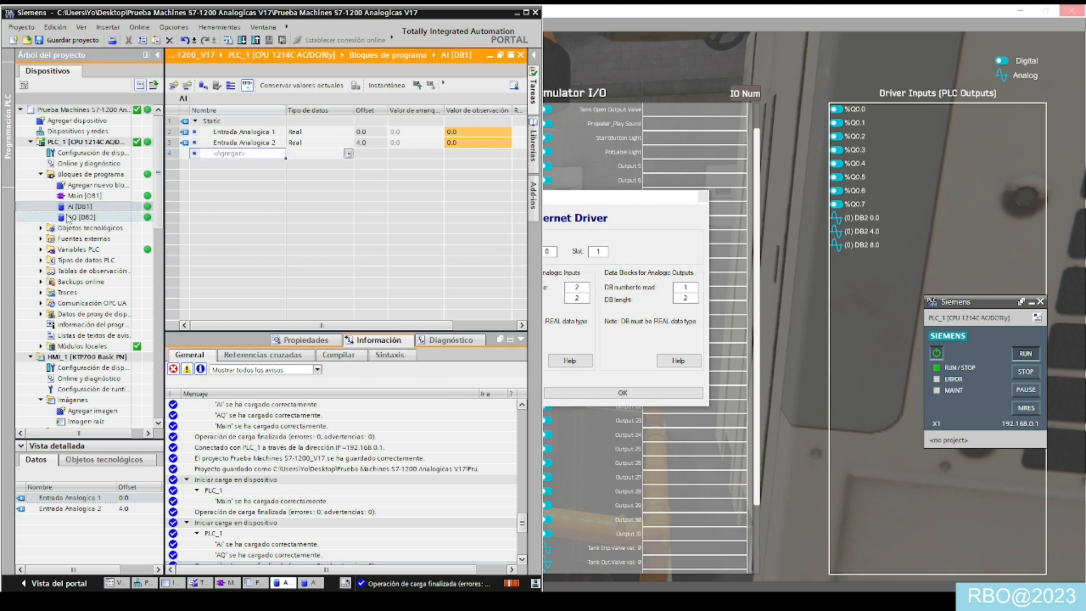
- Return to Machines Simulator and accept the Siemens PLC Ethernet Driver configuration with DB length 2 for analog inputs and outputs
click(605, 211)
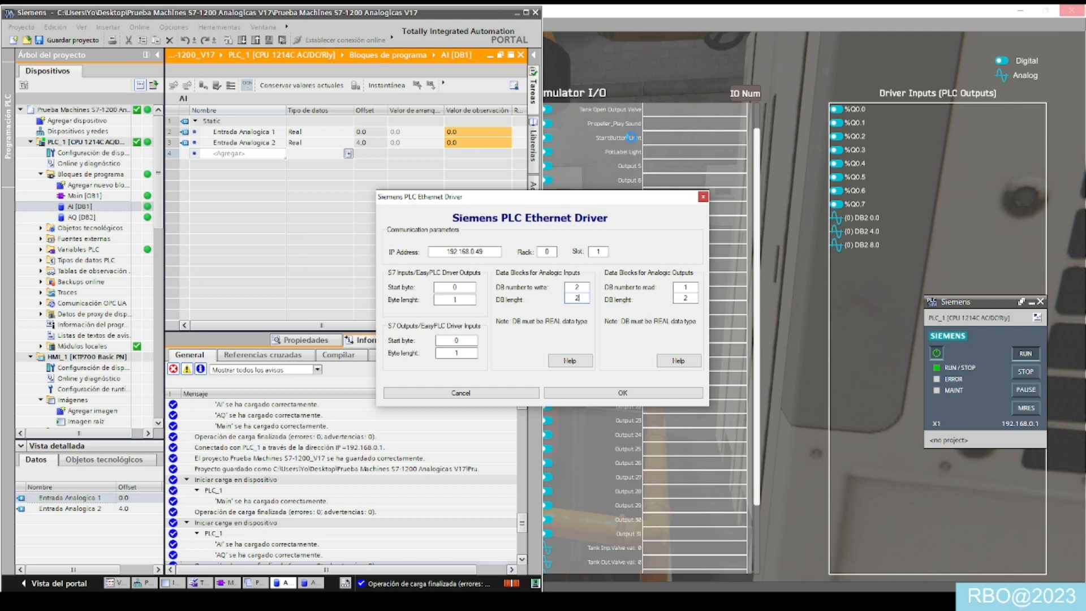
click(619, 393)
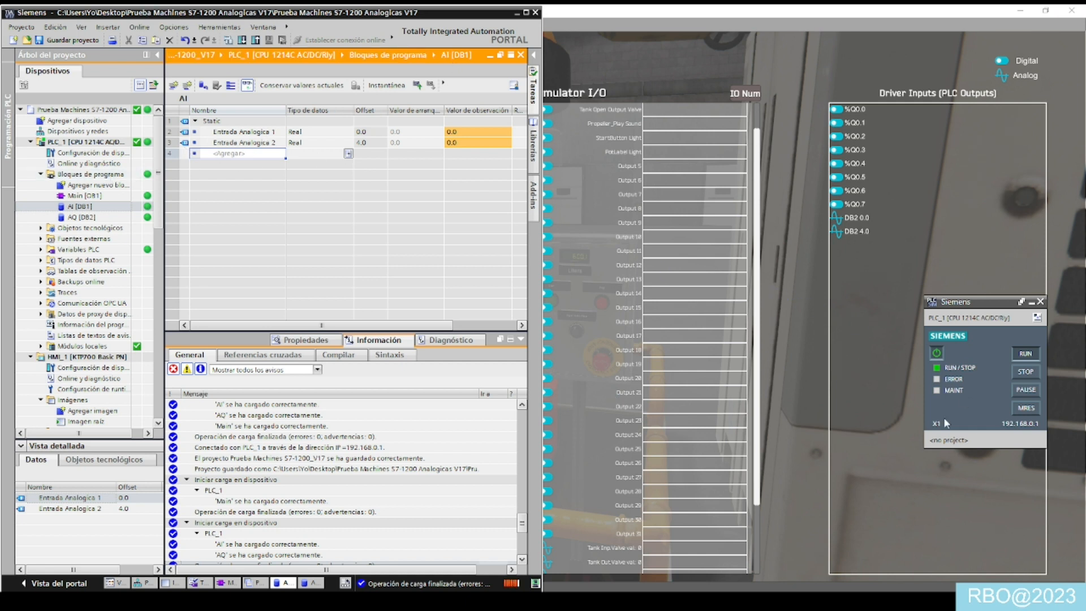
key(alt+Tab)
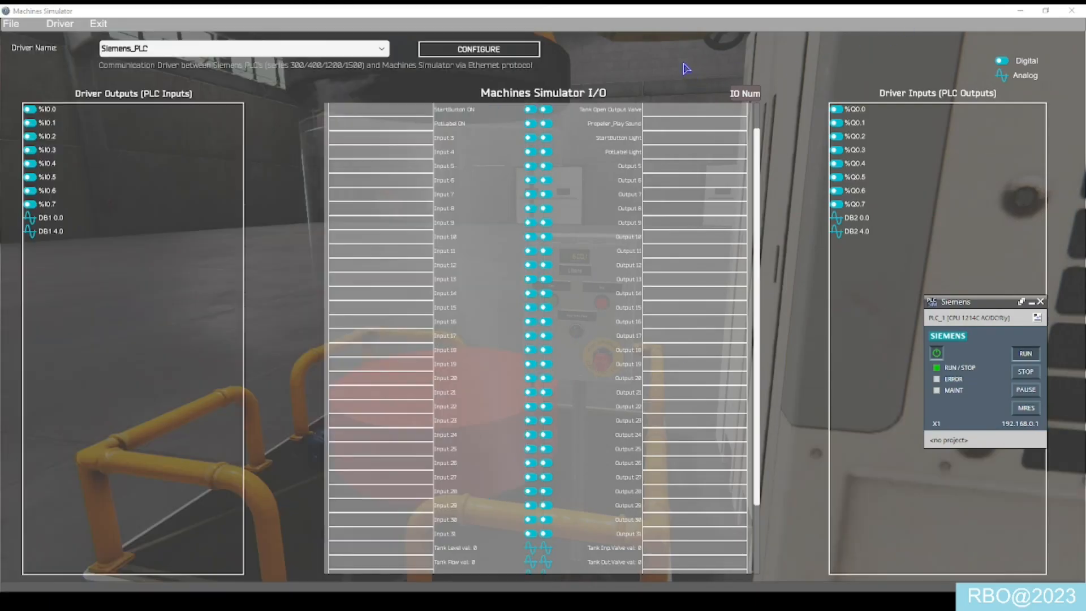
click(702, 88)
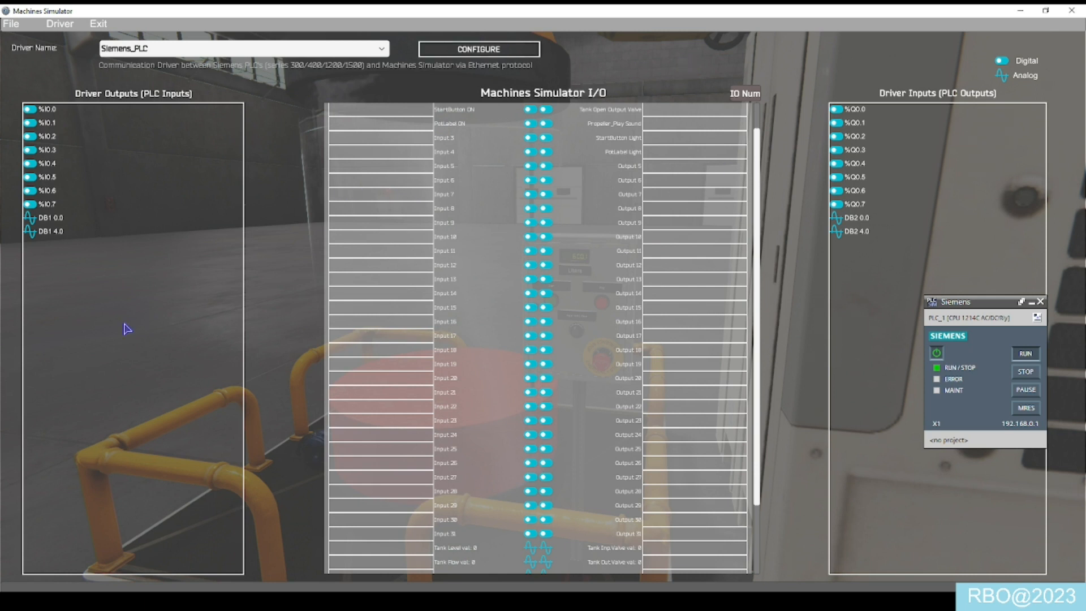